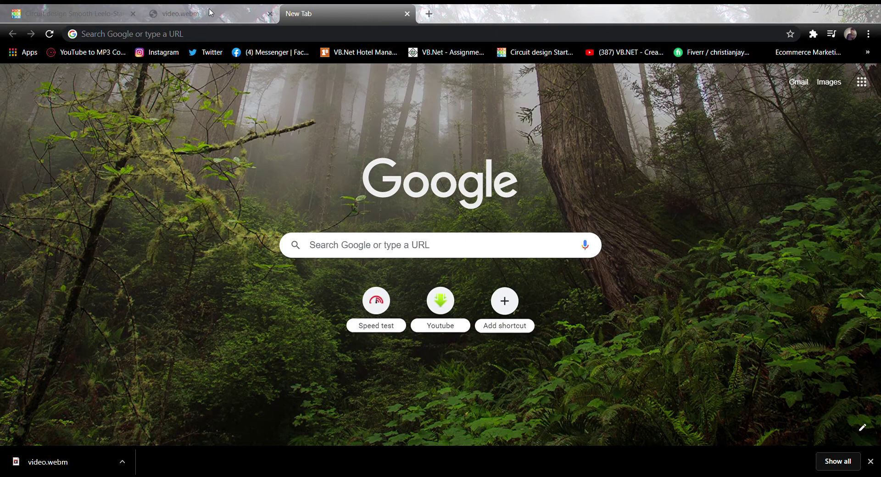
Play, replay and pause the video.webm intro, then return to the Smooth Leelo-Stantia design
left_click(210, 13)
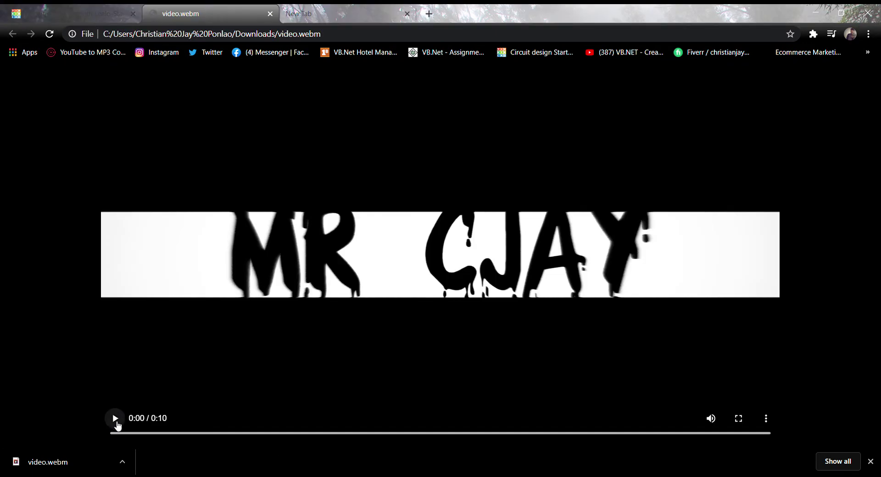
left_click(115, 419)
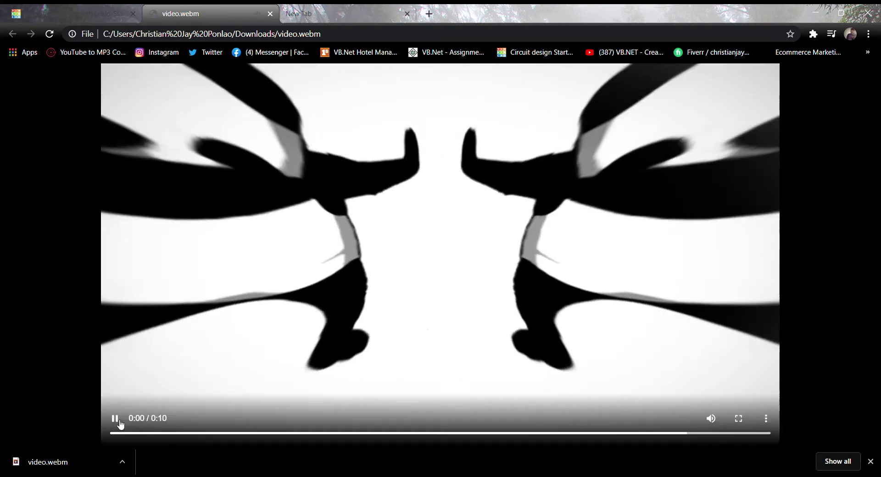
left_click(115, 419)
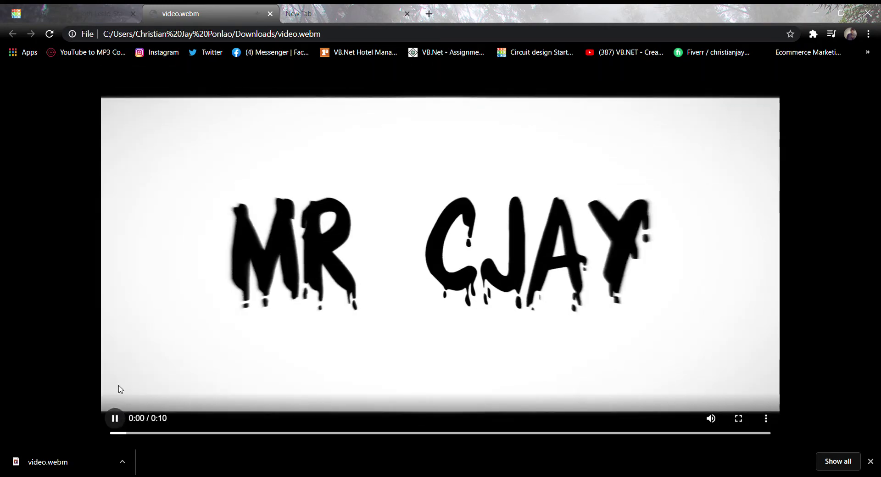
left_click(115, 418)
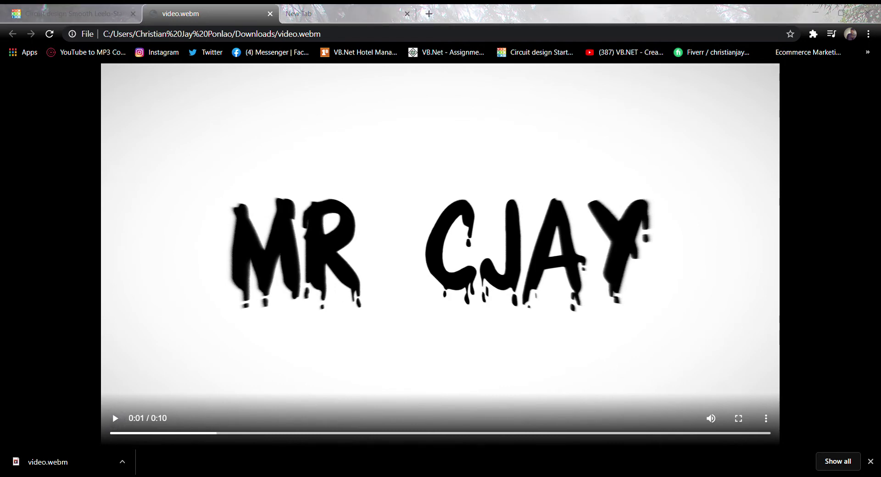
left_click(92, 11)
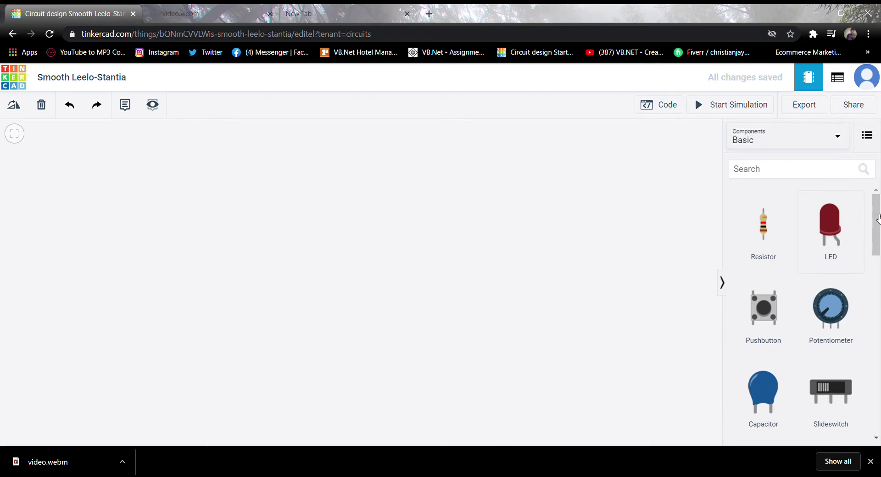
scroll(878, 240, "down", 2)
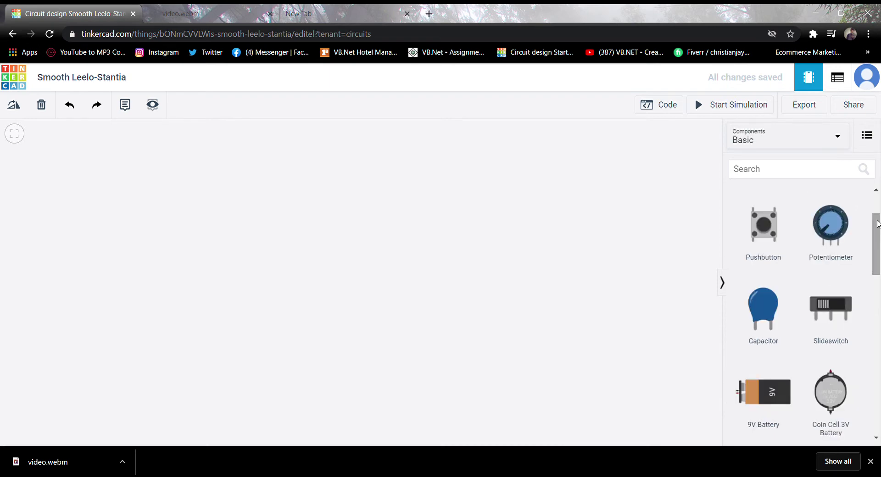
Place an Arduino Uno R3, rotated twice, on the left side of the canvas
scroll(878, 220, "up", 2)
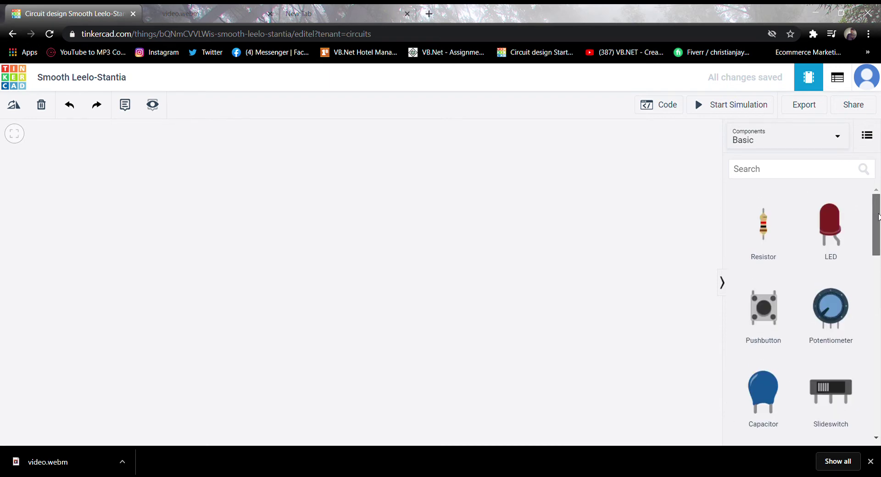
left_click_drag(879, 217, 879, 304)
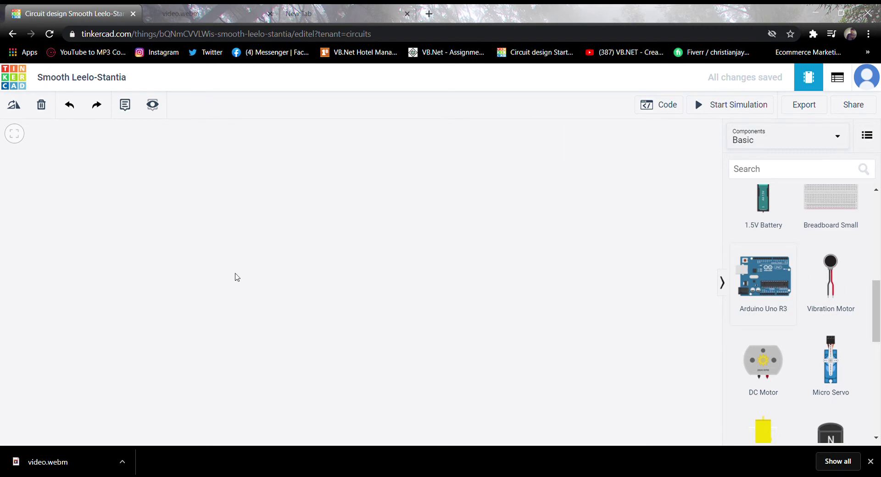
left_click(235, 277)
left_click_drag(257, 277, 284, 286)
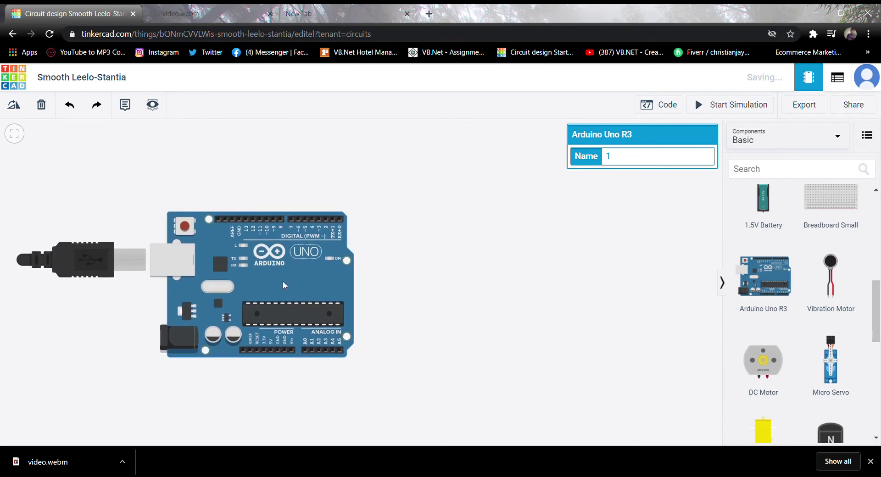
key("r")
key("r")
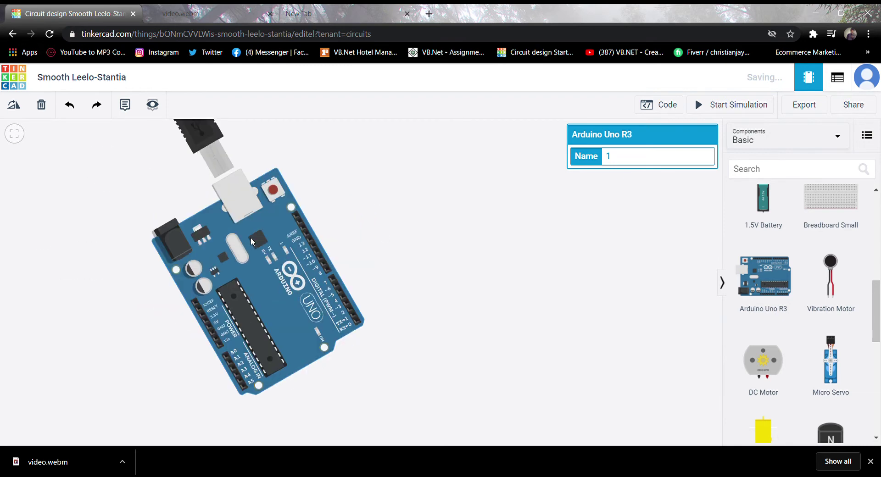
key("r")
mouse_move(263, 262)
left_mouse_down()
mouse_move(217, 294)
mouse_move(199, 294)
left_mouse_up()
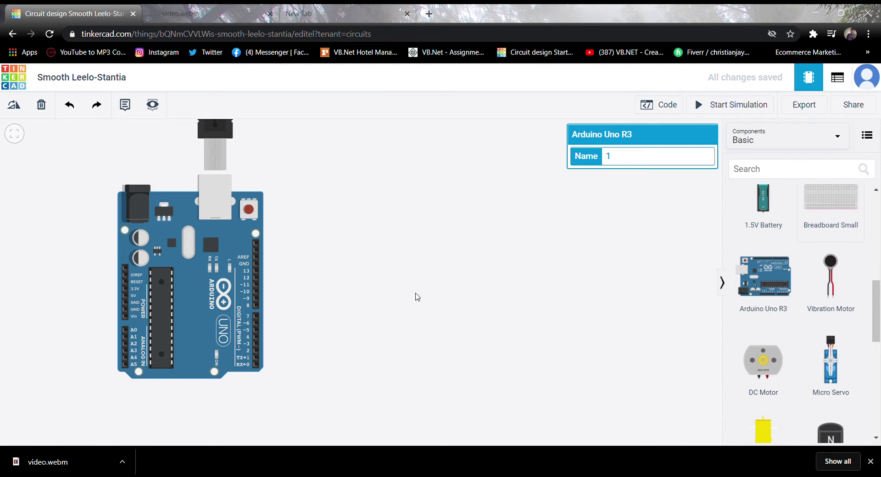
left_click(417, 297)
Add a small breadboard right of the Arduino, an LED on it, and two resistors above
left_click_drag(384, 297, 459, 303)
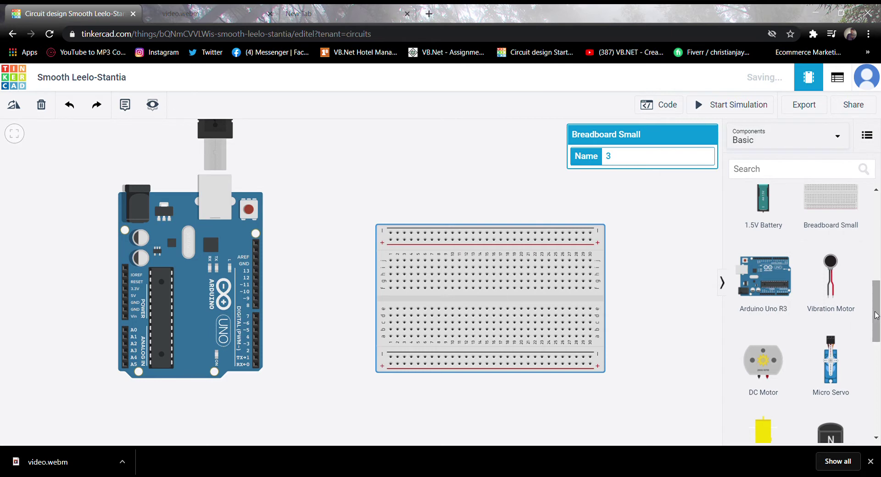
mouse_move(875, 315)
left_mouse_down()
mouse_move(878, 228)
mouse_move(418, 264)
left_mouse_up()
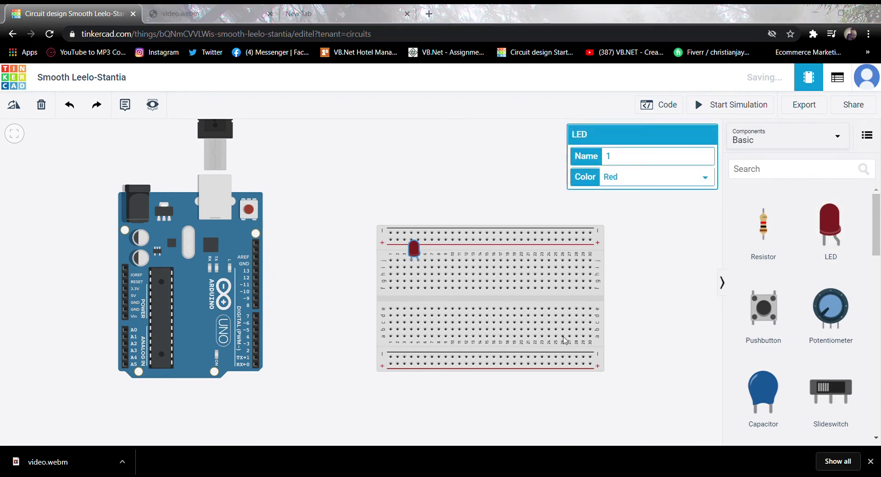
left_click_drag(770, 243, 456, 170)
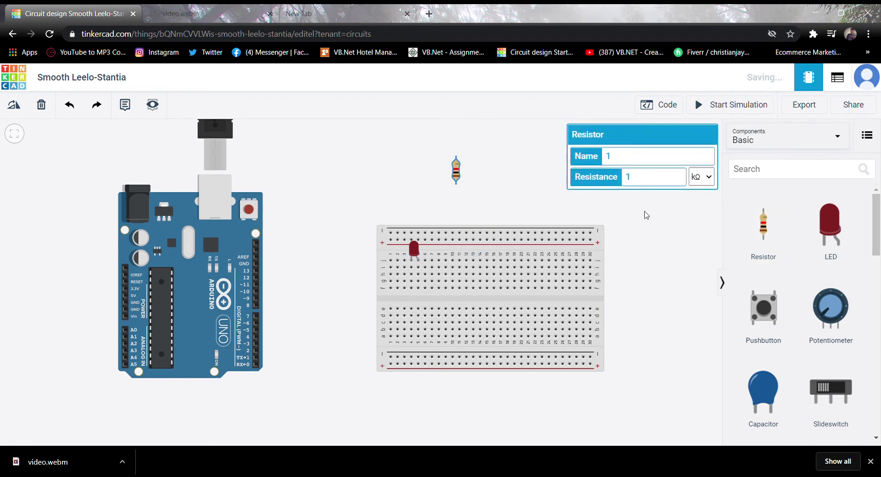
mouse_move(764, 227)
left_mouse_down()
mouse_move(542, 172)
mouse_move(552, 179)
left_mouse_up()
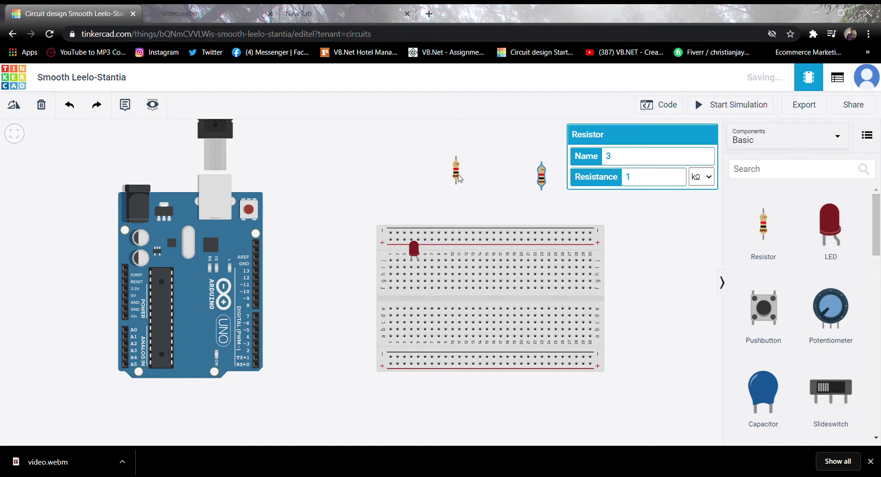
Set the right resistor's resistance to 10000 Ω
left_click(457, 177)
left_click_drag(542, 180, 533, 180)
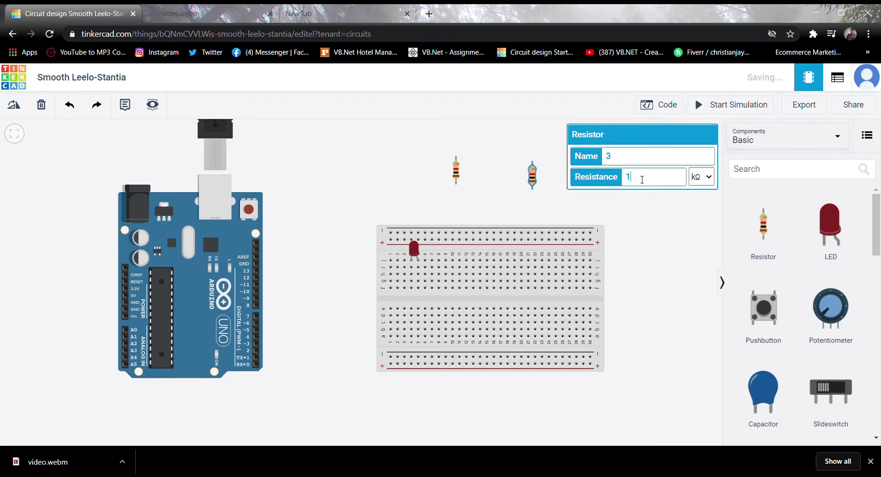
type("000")
type("0")
left_click(702, 177)
left_click(692, 235)
Set the left resistor's resistance to 220 Ω
left_click(457, 176)
type("22")
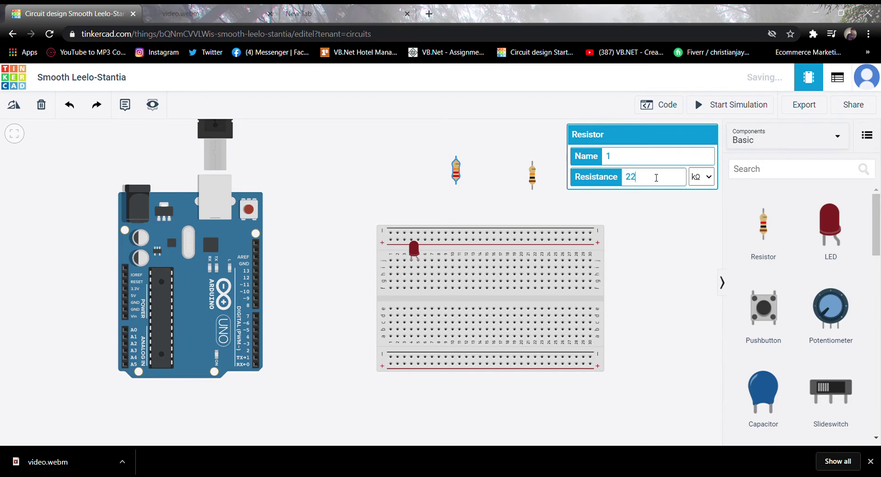
type("00")
left_click(702, 177)
left_click(694, 212)
left_click(543, 143)
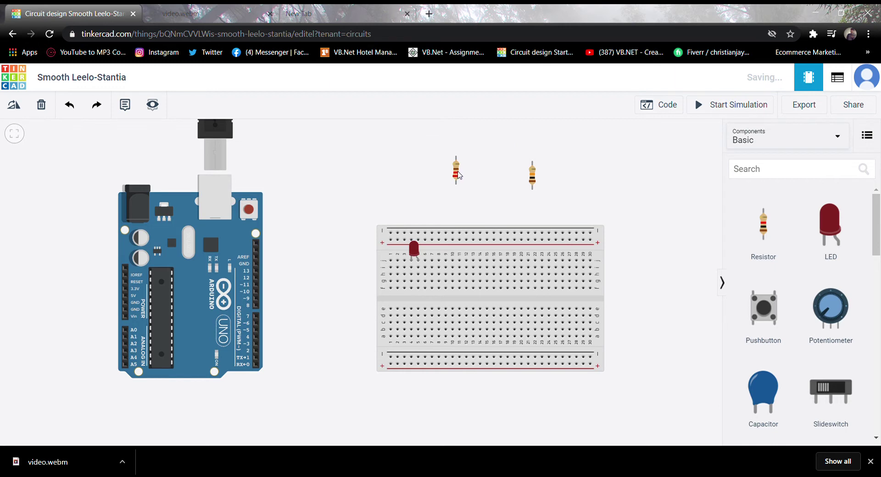
Place the 220 Ω resistor, a pushbutton and the rotated 10 kΩ resistor on the breadboard
left_click_drag(457, 172, 422, 306)
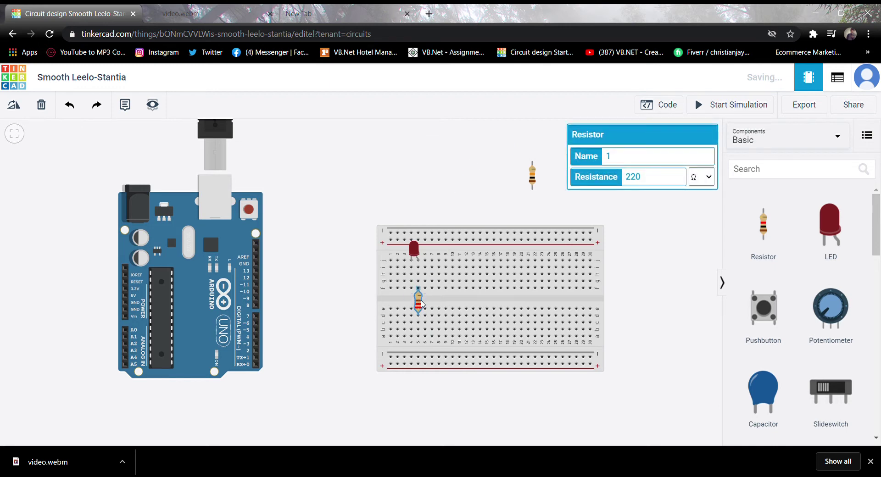
left_click_drag(535, 176, 516, 136)
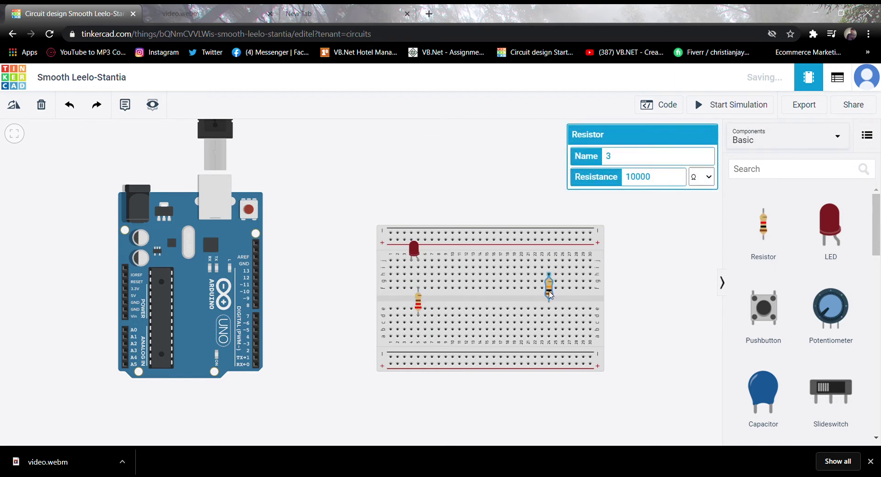
mouse_move(773, 316)
left_mouse_down()
mouse_move(548, 286)
mouse_move(507, 269)
left_mouse_up()
mouse_move(515, 138)
left_mouse_down()
mouse_move(528, 191)
mouse_move(524, 330)
mouse_move(516, 329)
left_mouse_up()
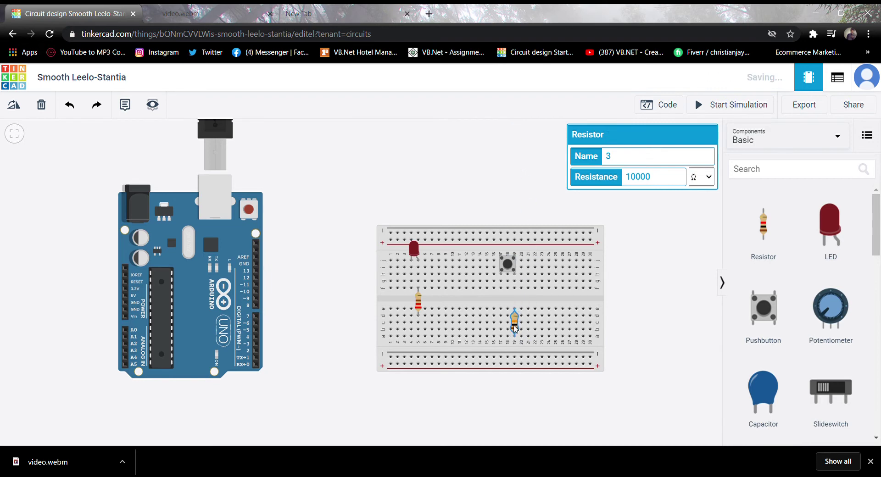
key("r")
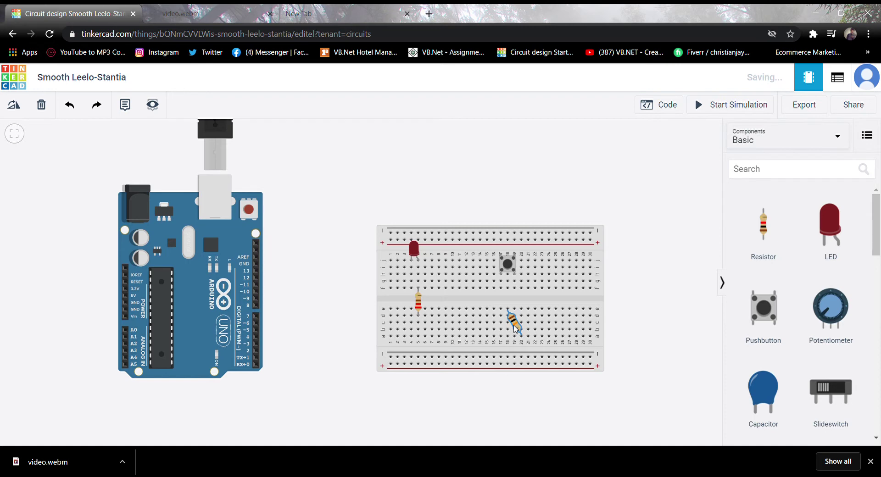
left_click_drag(516, 328, 523, 327)
Route a red wire from the Arduino 5V pin to the bottom positive rail
left_click(125, 296)
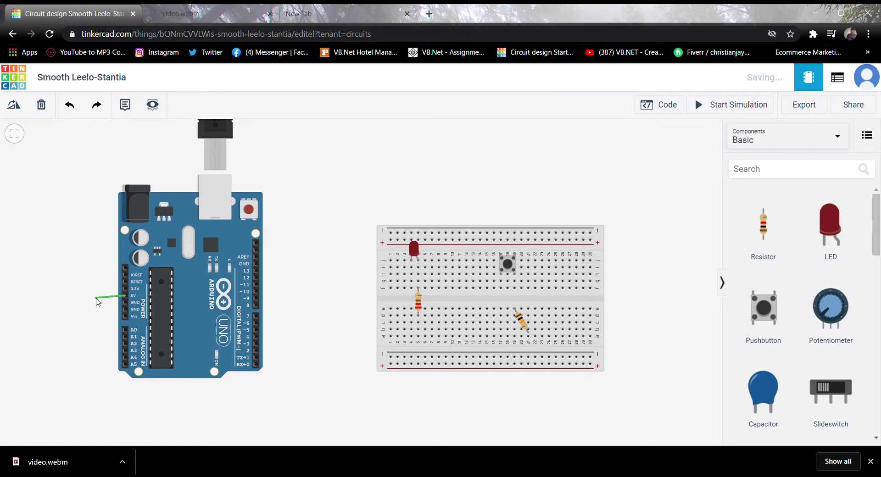
left_click(96, 297)
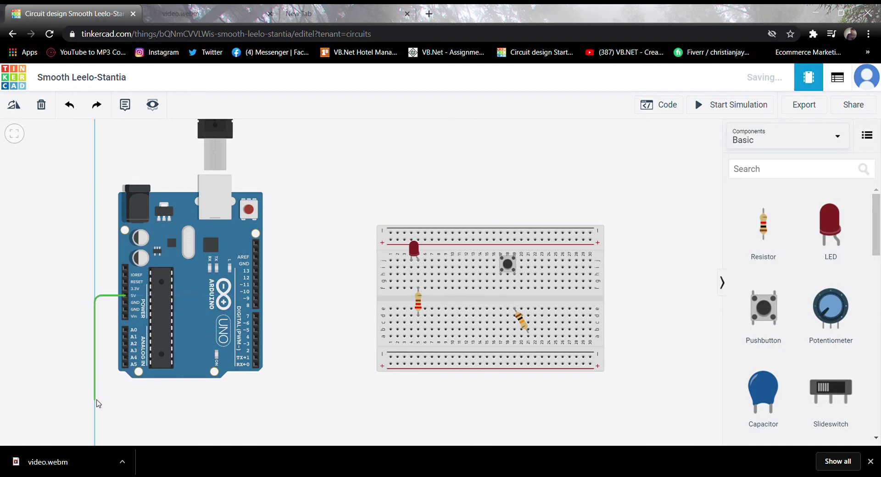
left_click(97, 407)
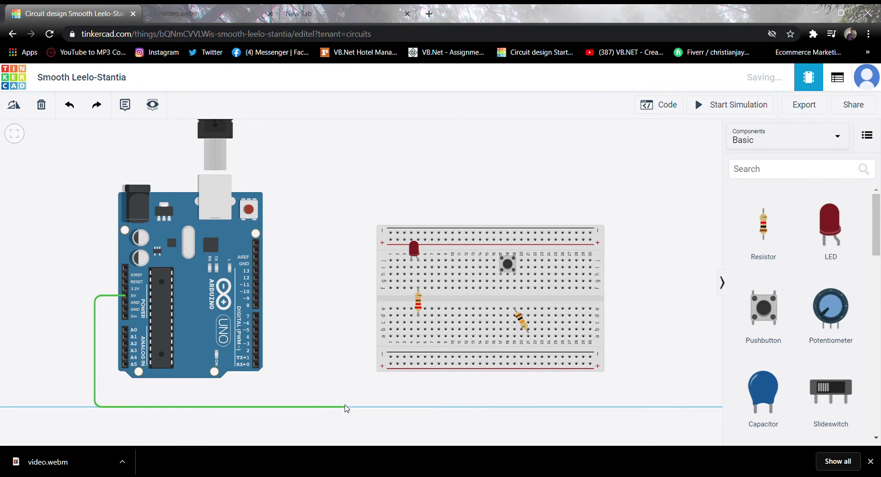
left_click(350, 406)
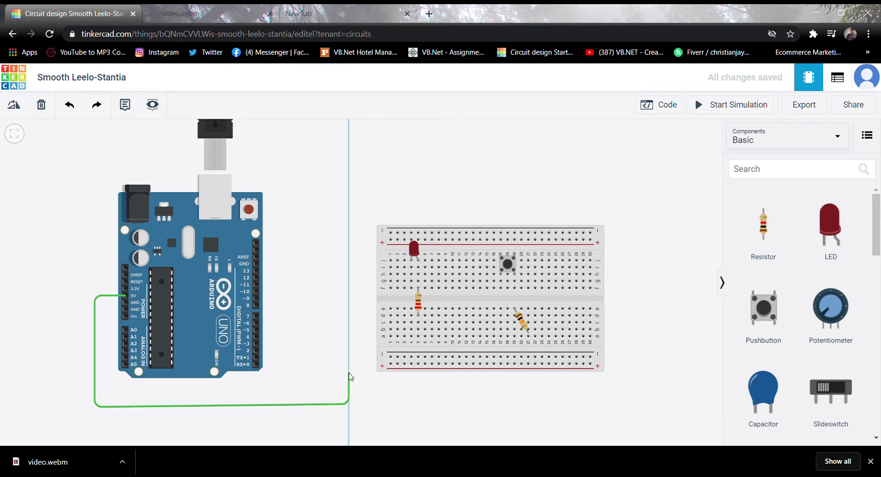
left_click(350, 365)
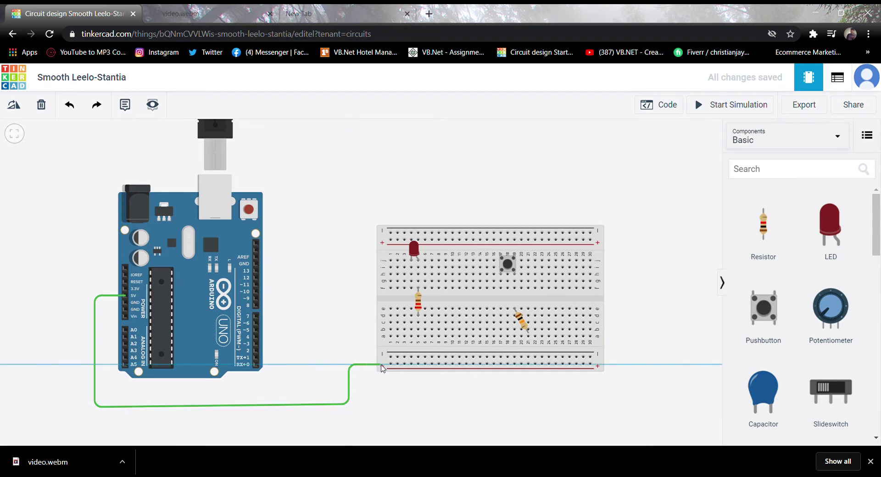
left_click(391, 365)
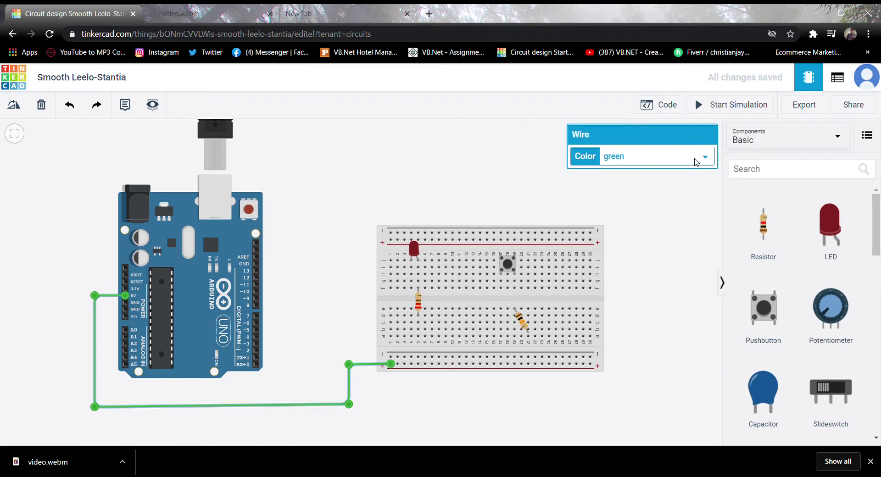
key("2")
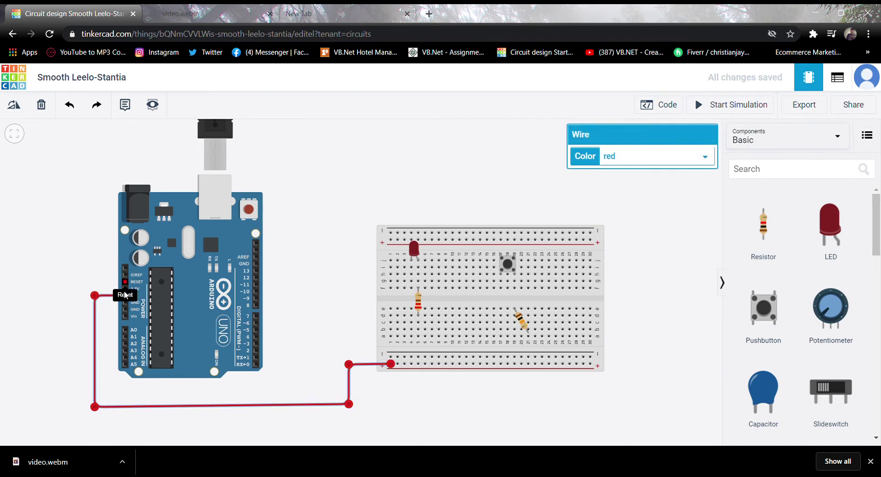
Route a black wire from the Arduino GND pin to the negative rail
left_click(125, 303)
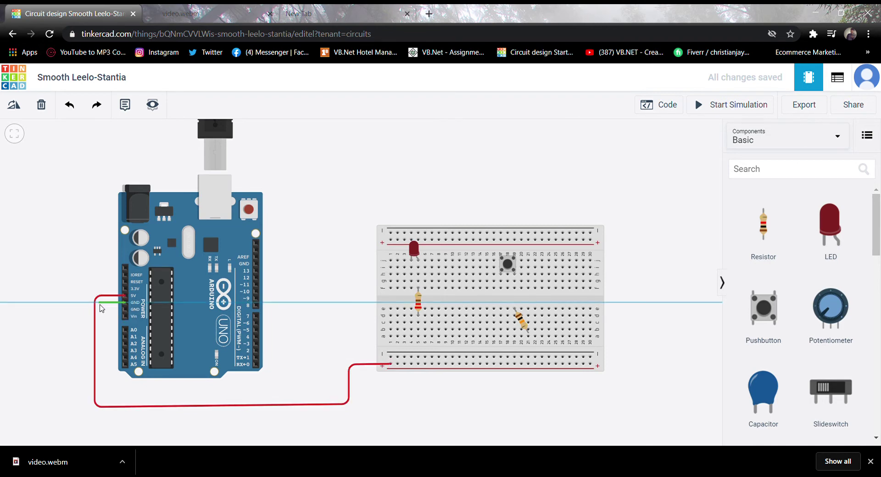
left_click(103, 305)
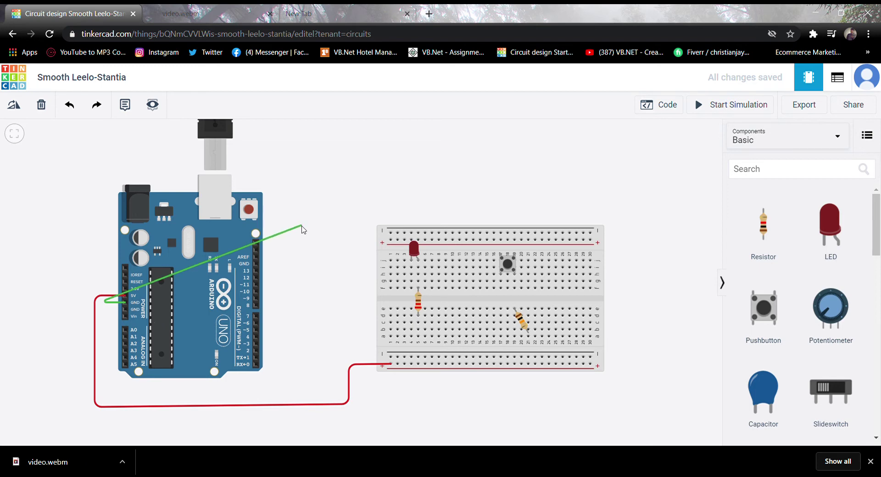
left_click(256, 265)
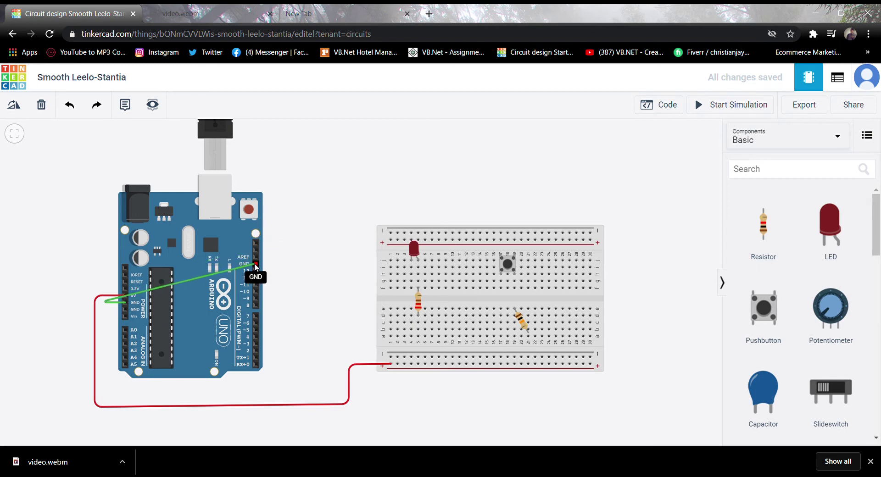
left_click(99, 400)
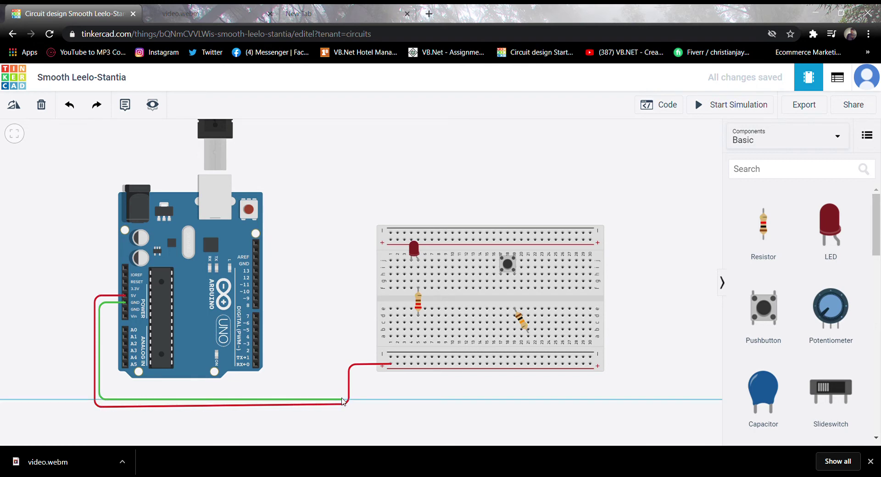
left_click(342, 400)
left_click(341, 356)
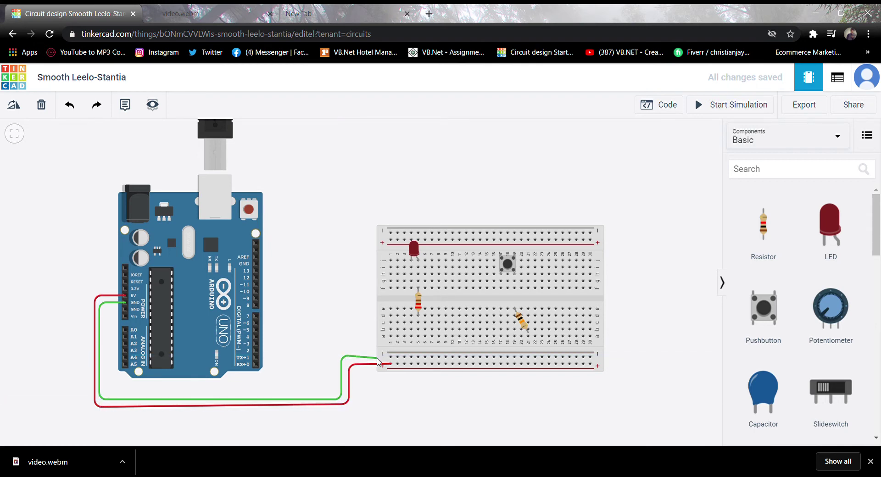
left_click(391, 356)
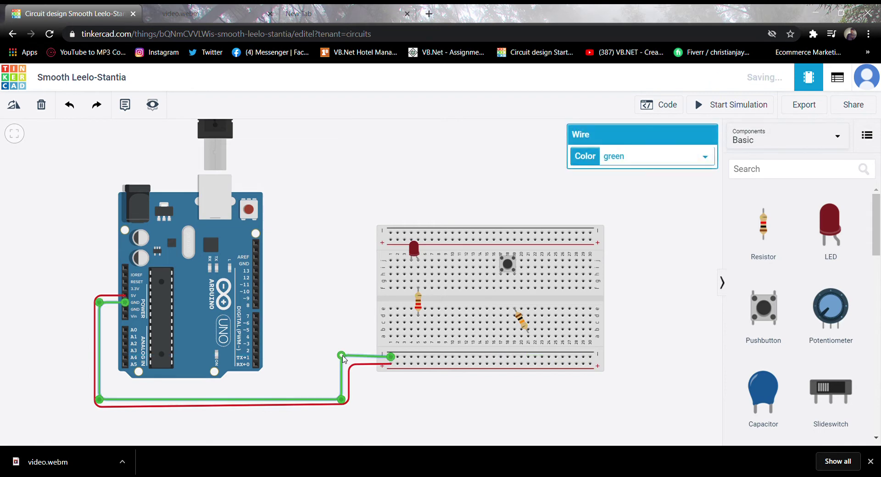
mouse_move(342, 400)
left_mouse_down()
mouse_move(314, 399)
mouse_move(324, 407)
left_mouse_up()
left_click(349, 405)
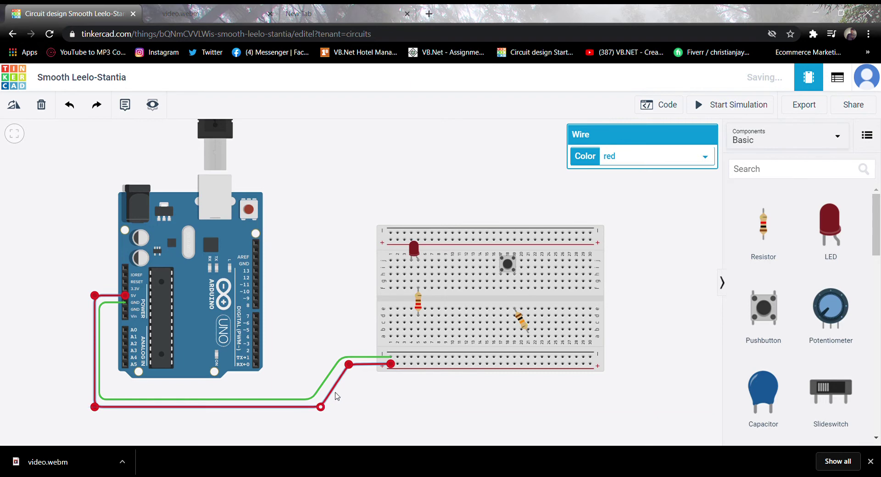
left_click(435, 387)
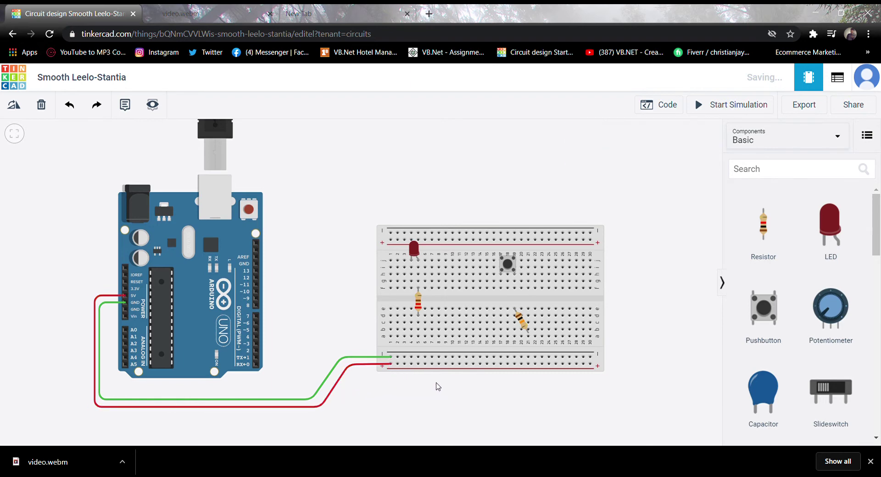
left_click(338, 364)
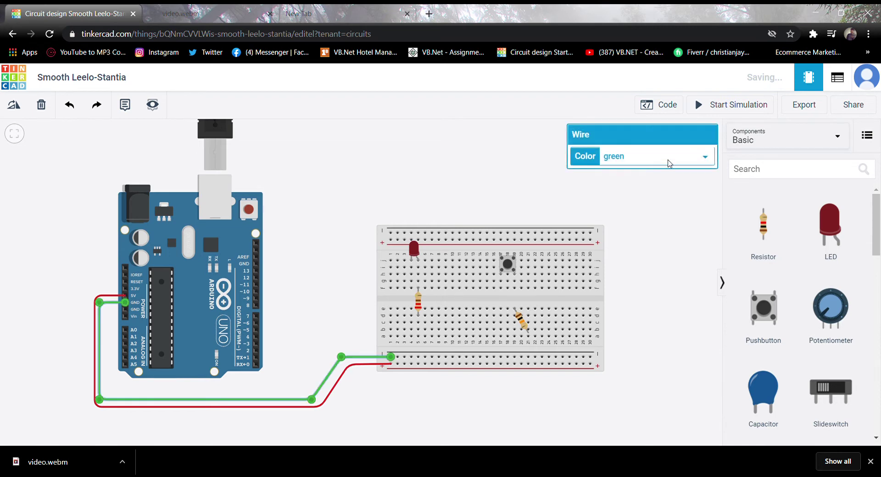
key("b")
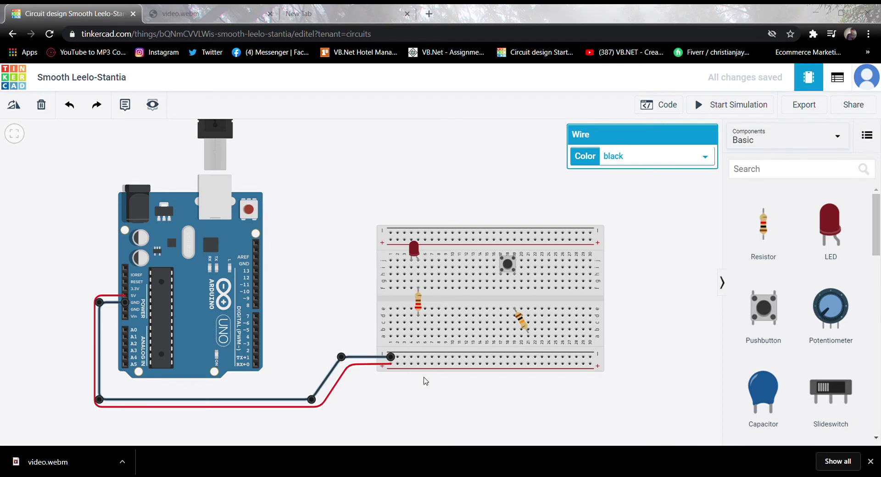
Run a black jumper from the ground rail to the slanted resistor's lower lead
left_click(529, 357)
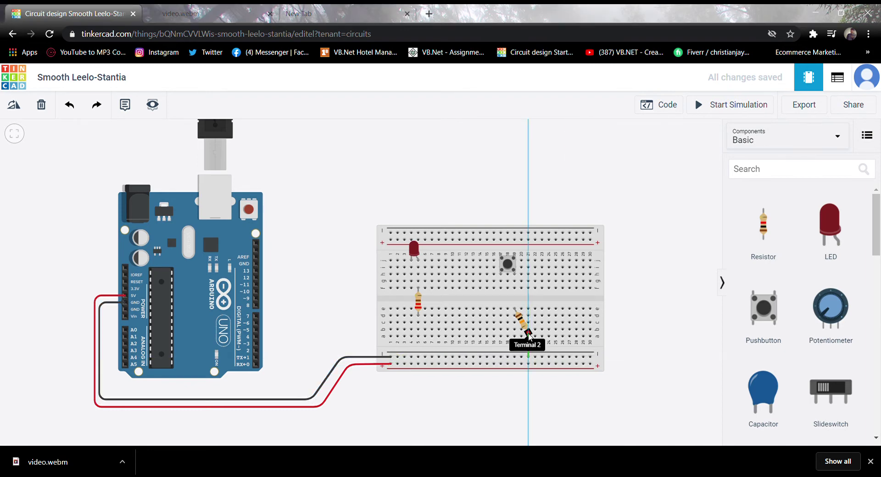
left_click(529, 333)
scroll(530, 338, "up", 3)
scroll(528, 333, "up", 2)
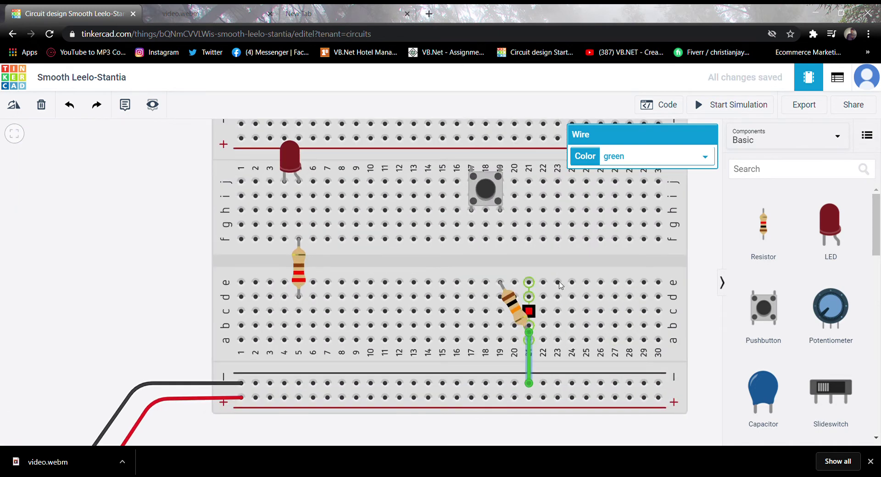
left_click(672, 161)
left_click(630, 175)
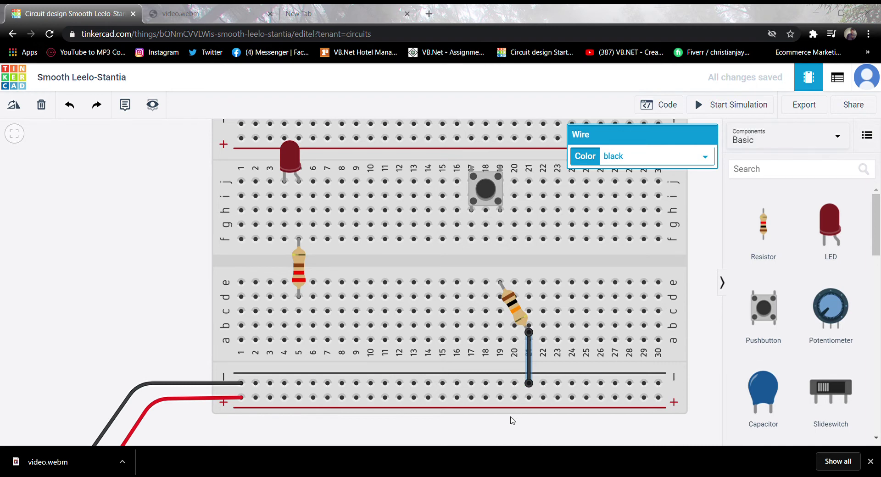
Run a red wire from the positive rail to the pushbutton's leg
left_click(471, 398)
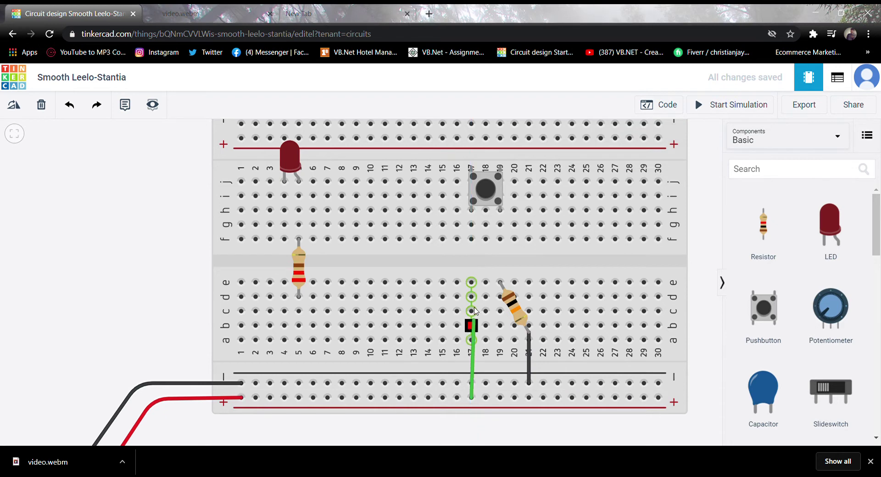
left_click(472, 211)
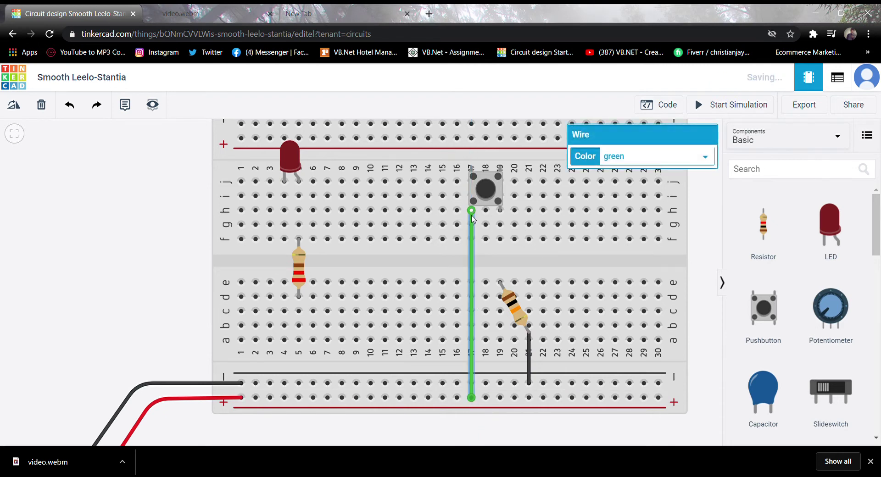
left_click(695, 156)
left_click(638, 187)
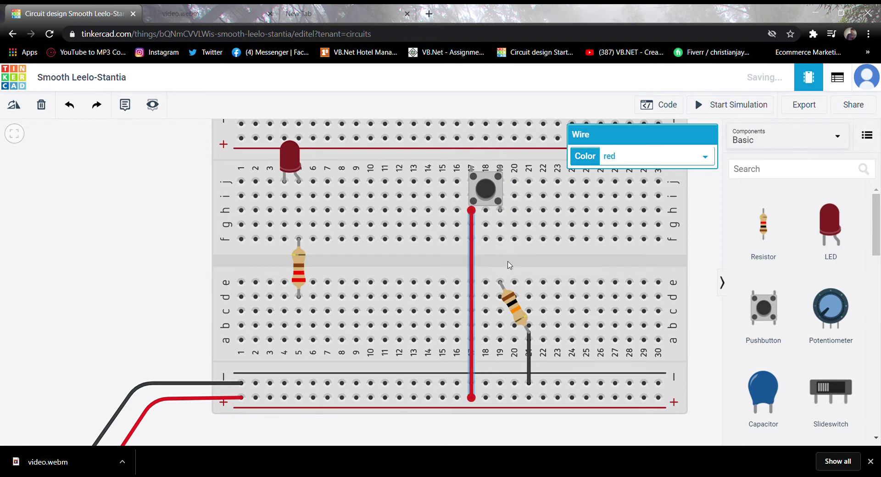
Connect the 10 kΩ resistor's upper end to hole f19 with a black wire
left_click(502, 284)
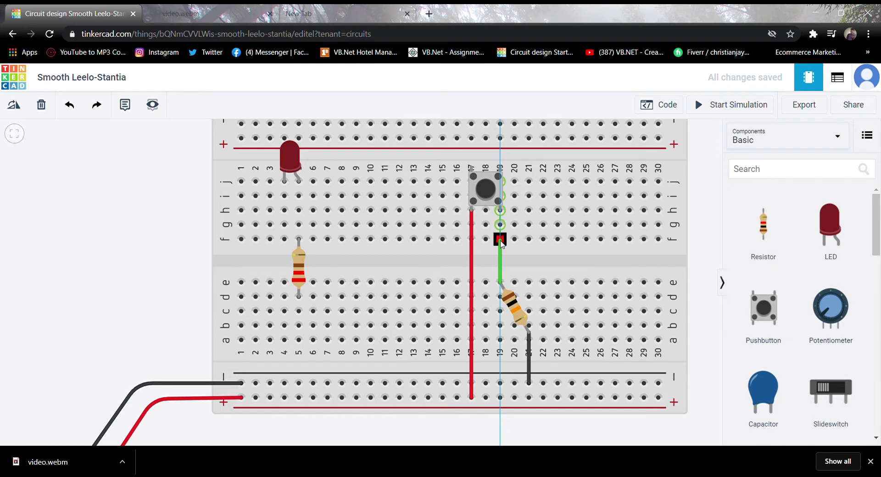
left_click(501, 240)
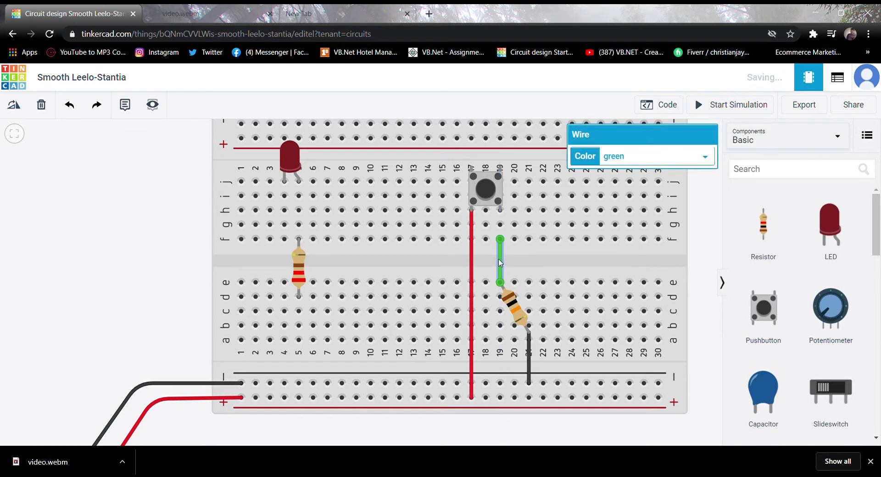
left_click(638, 177)
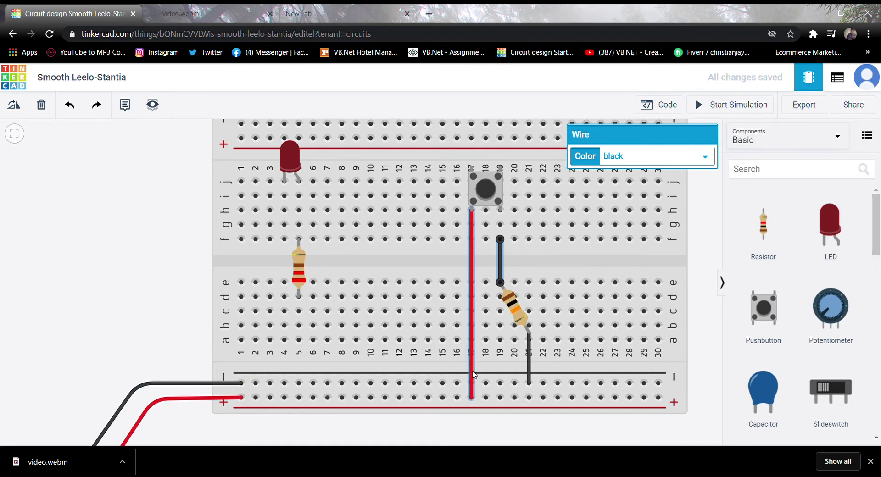
Route a turquoise wire from Arduino pin 2 around the breadboard to hole c19
left_click_drag(131, 328, 315, 303)
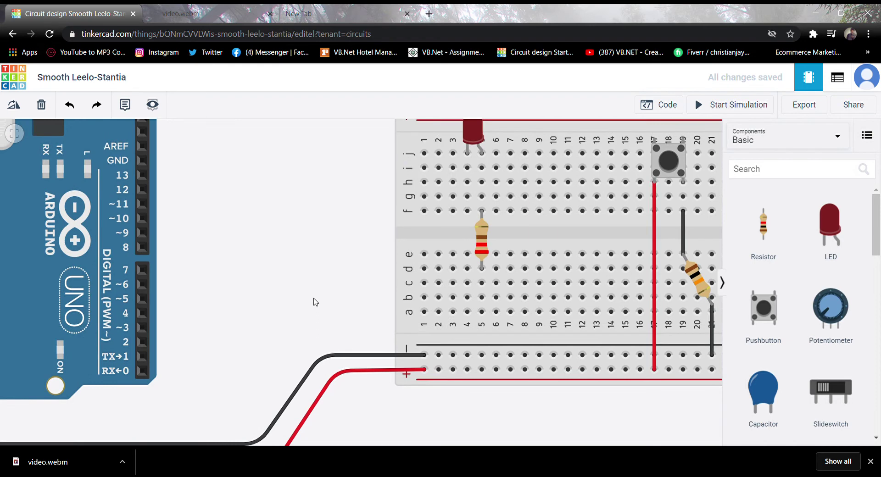
left_click(142, 342)
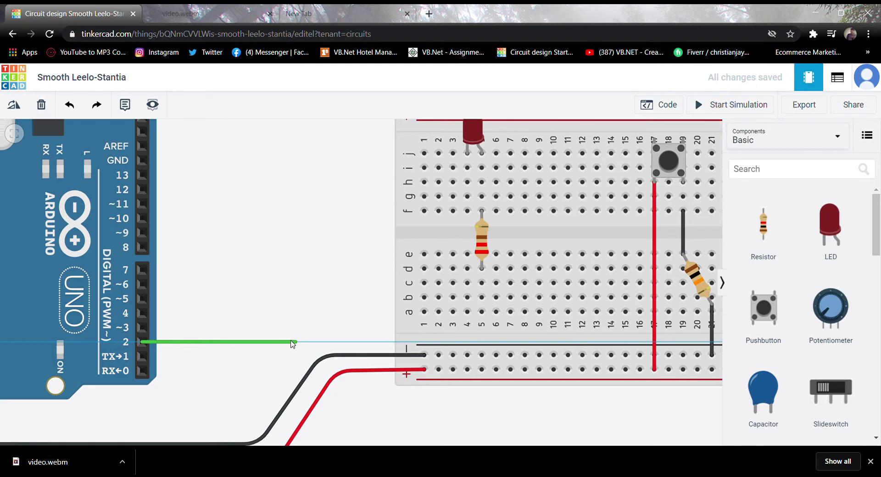
left_click(269, 343)
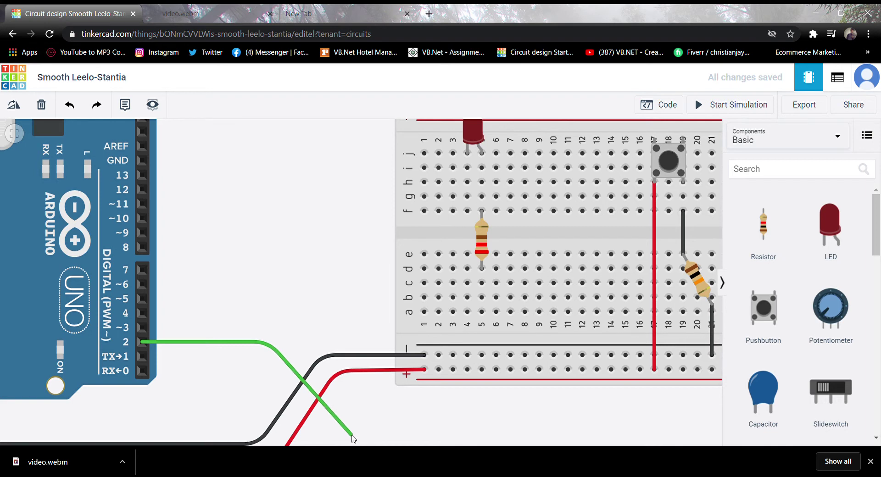
left_click(353, 437)
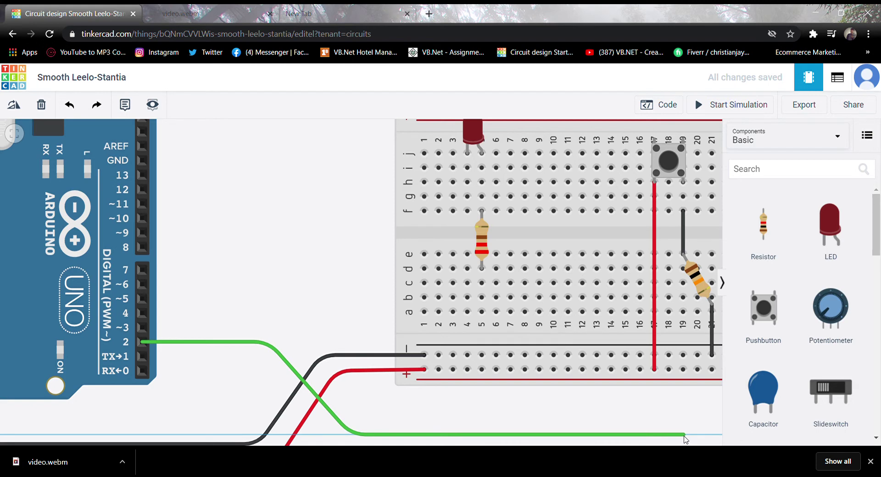
left_click(685, 435)
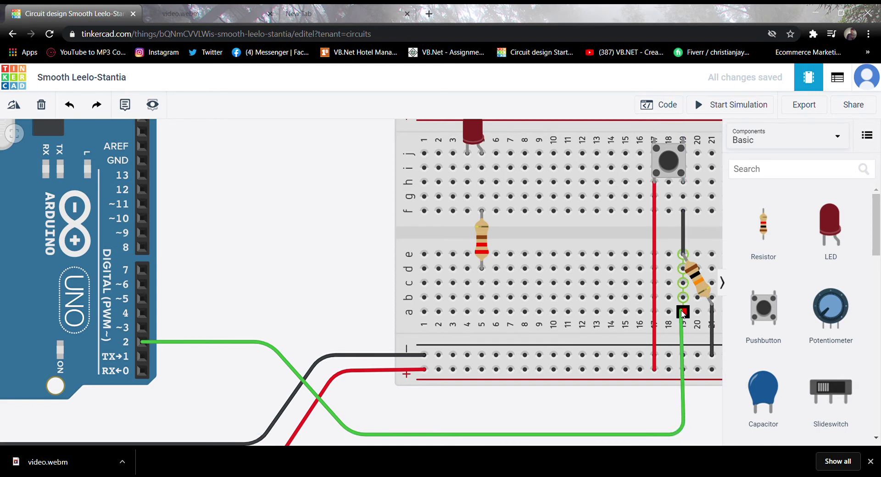
left_click(683, 283)
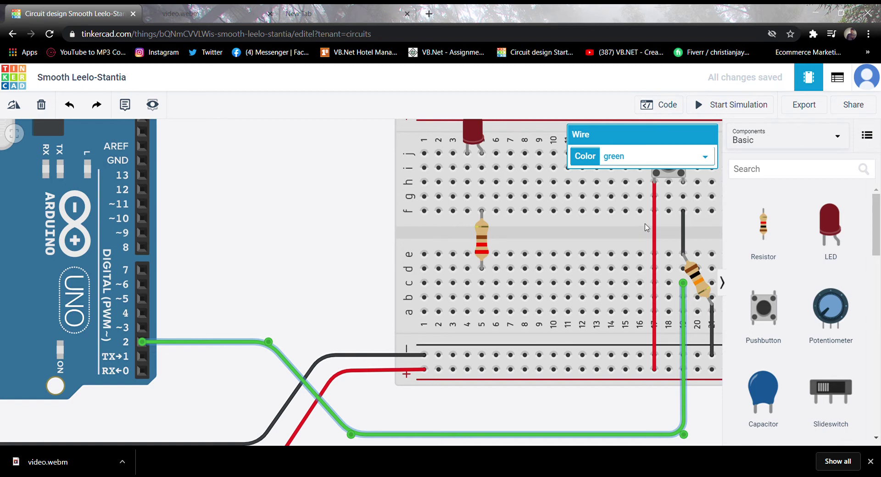
key("Down")
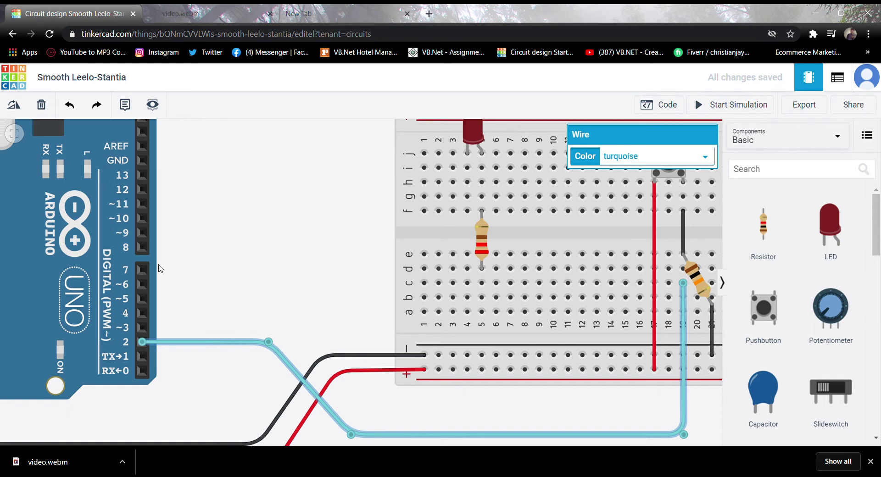
left_click(143, 174)
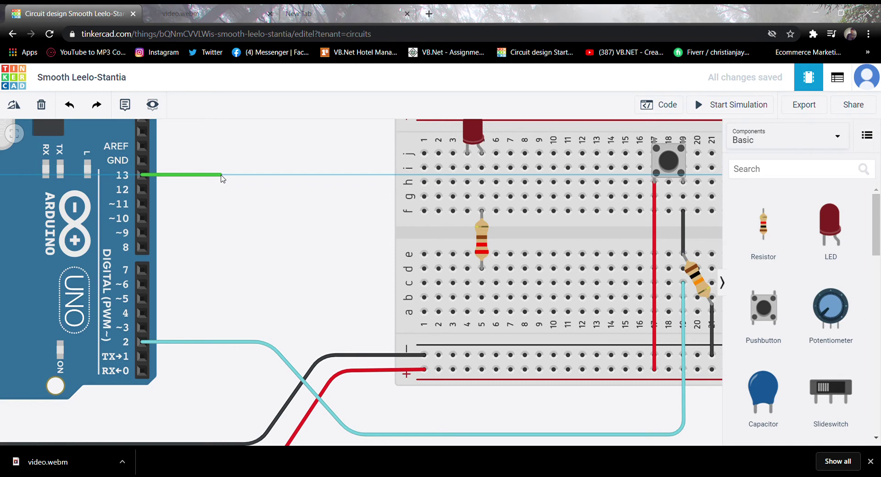
Route a pink wire from pin 13 to hole c5 and straighten its lower run
left_click(279, 175)
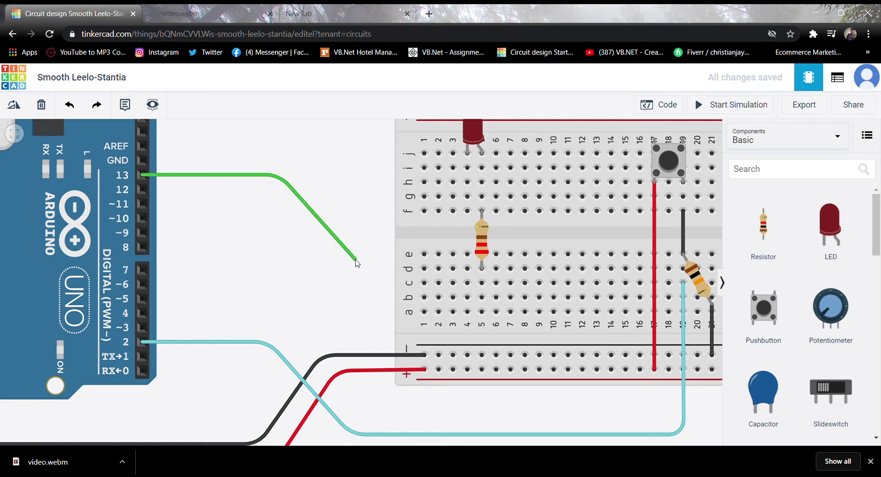
left_click(386, 286)
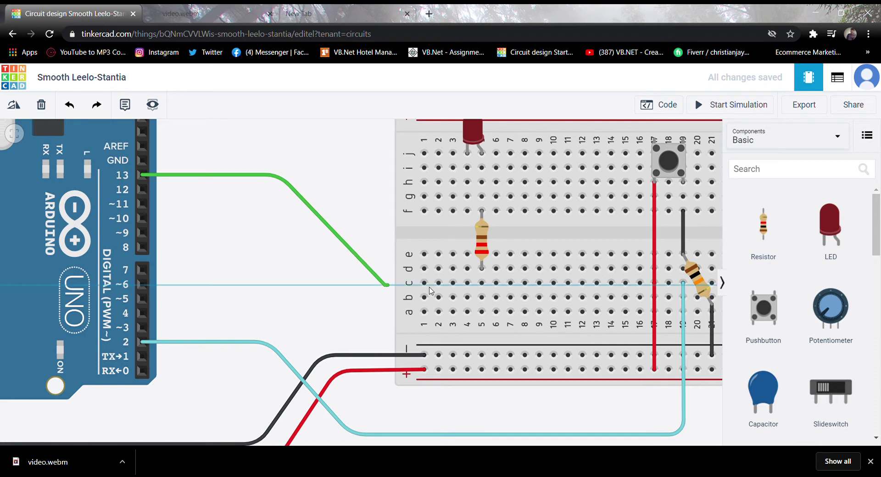
left_click(482, 283)
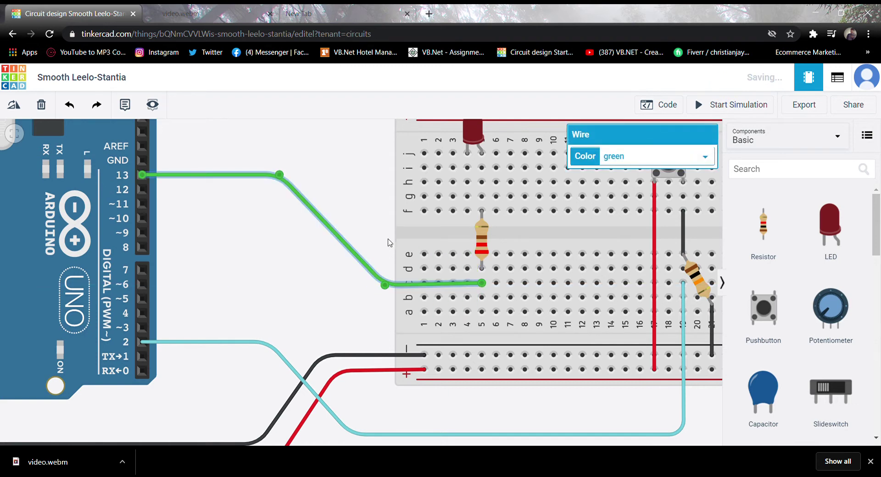
left_click(706, 159)
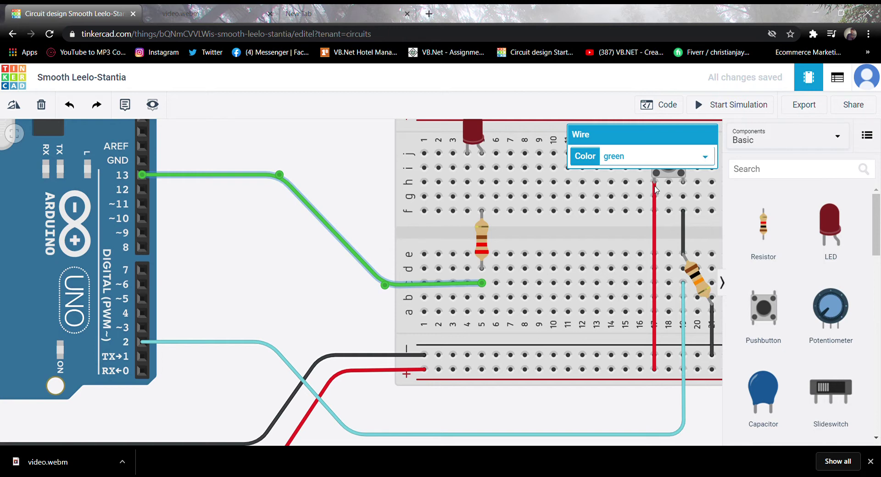
left_click(655, 192)
left_click(637, 266)
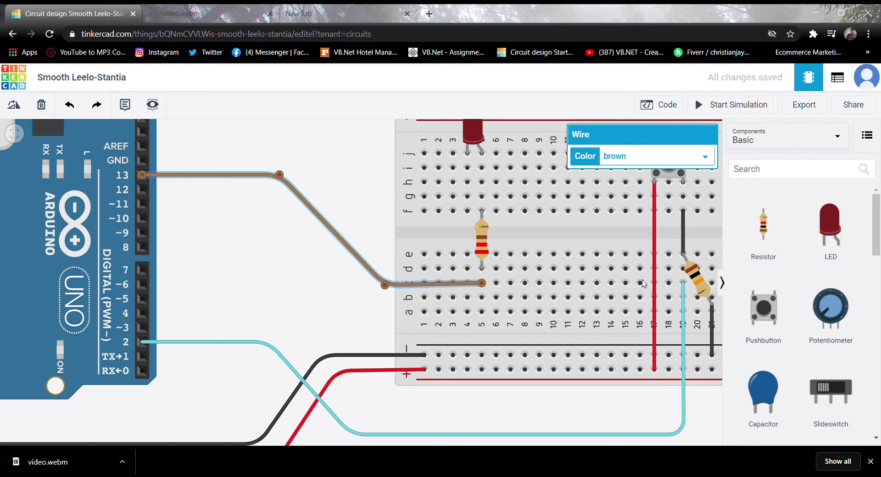
left_click(641, 256)
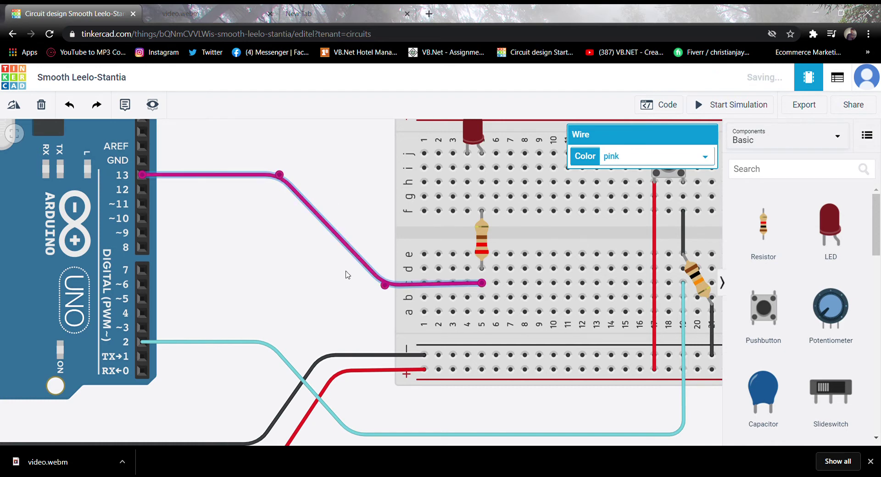
left_click_drag(379, 285, 380, 284)
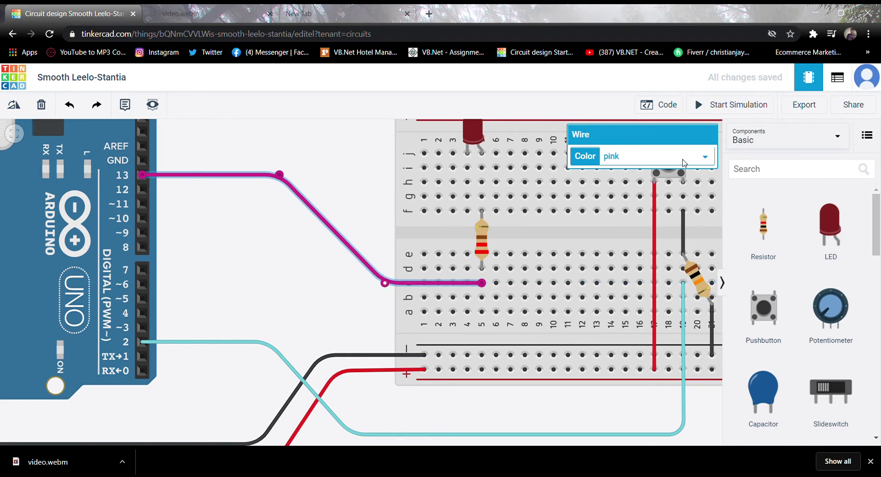
Run a jumper from the breadboard's negative rail to hole f4 in the LED's column
left_click_drag(531, 417, 416, 406)
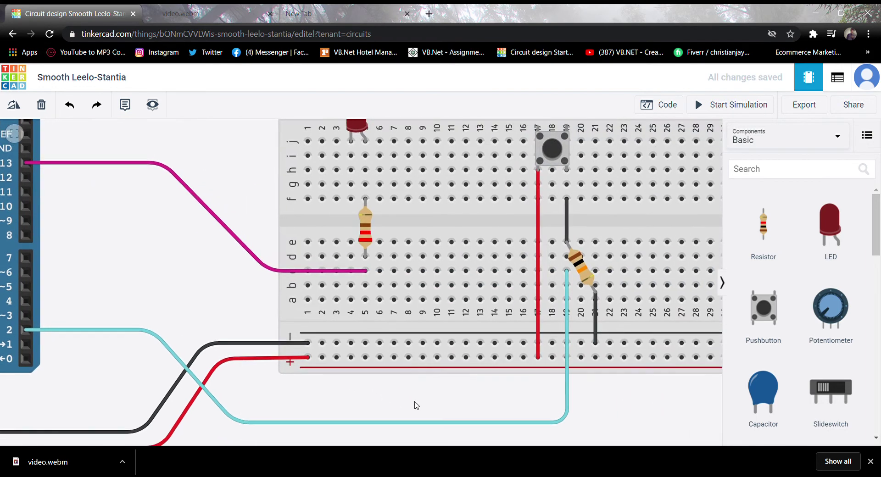
scroll(416, 404, "down", 1)
scroll(416, 404, "down", 1)
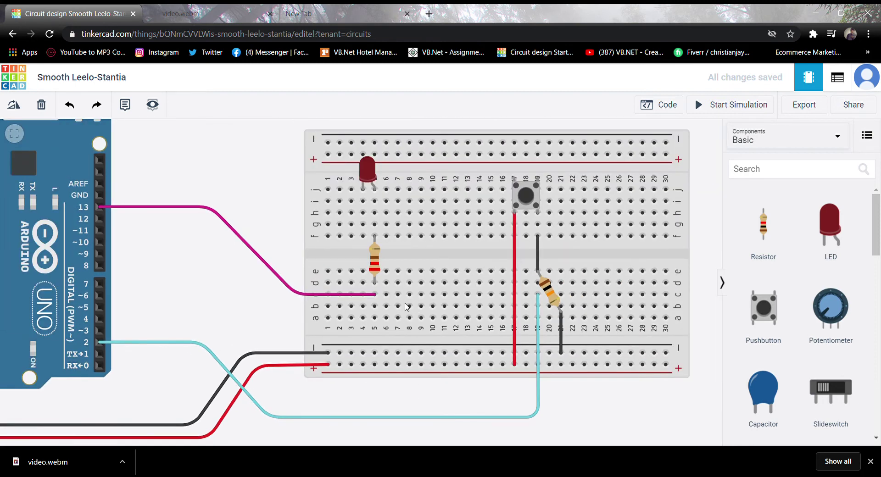
left_click(363, 353)
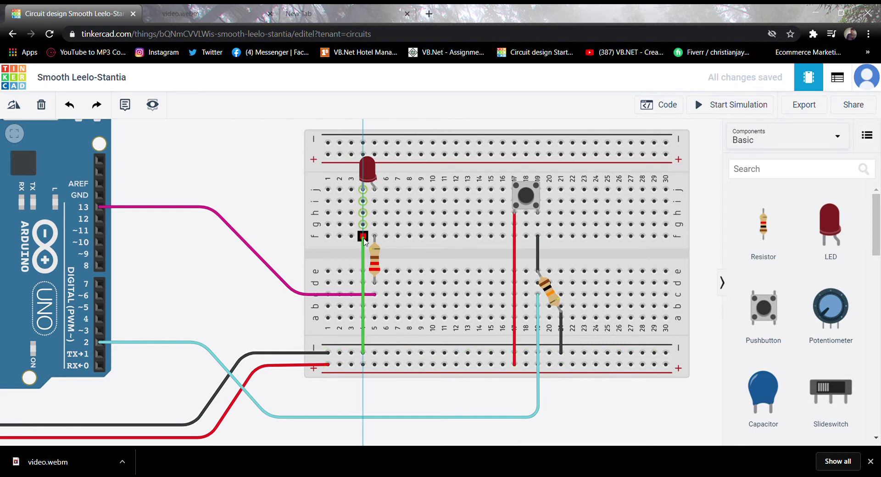
left_click(363, 237)
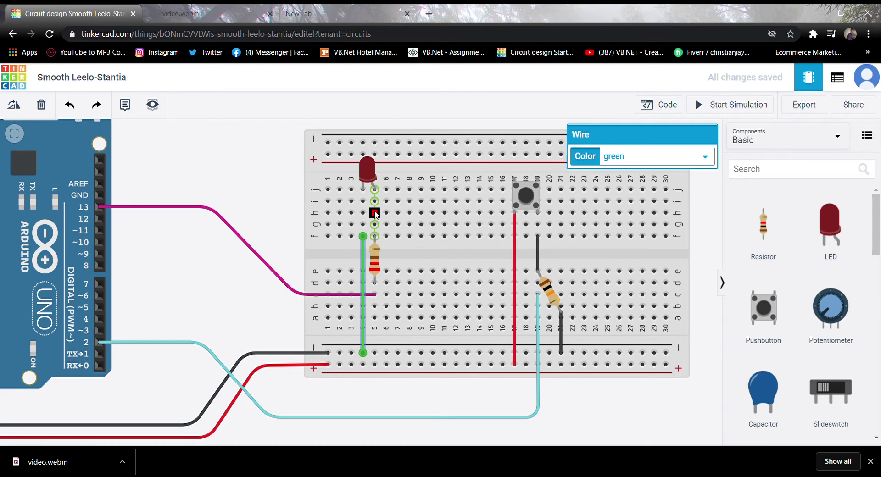
left_click(366, 173)
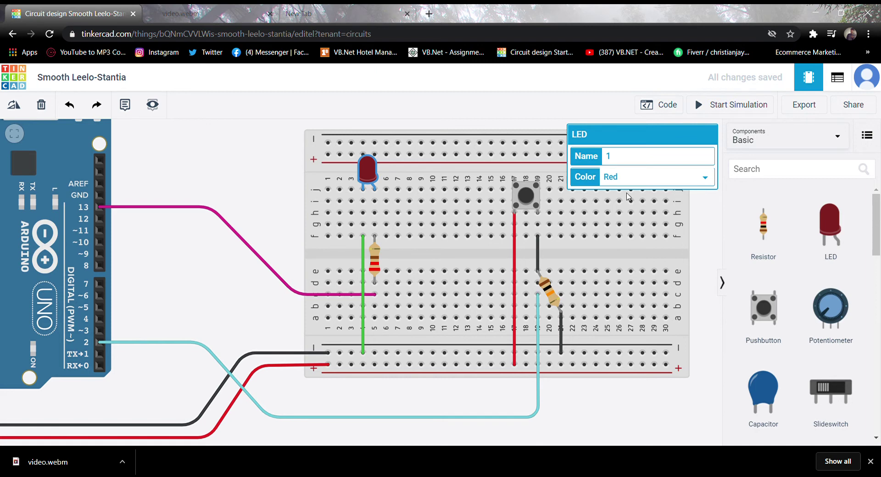
Make the LED green and recolour its ground jumper black
left_click(629, 198)
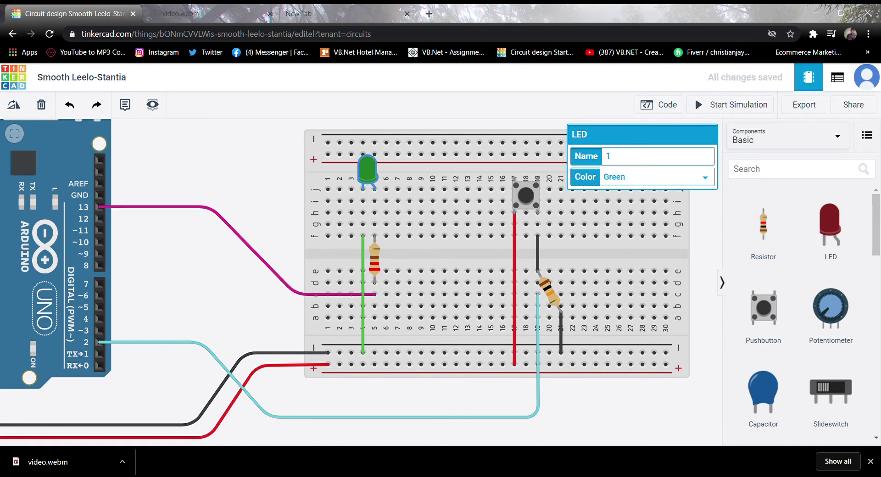
left_click(364, 338)
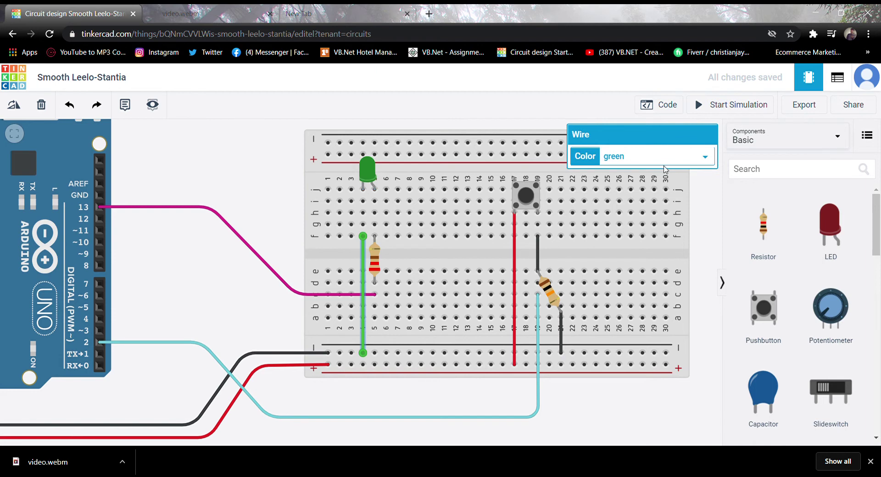
left_click(646, 175)
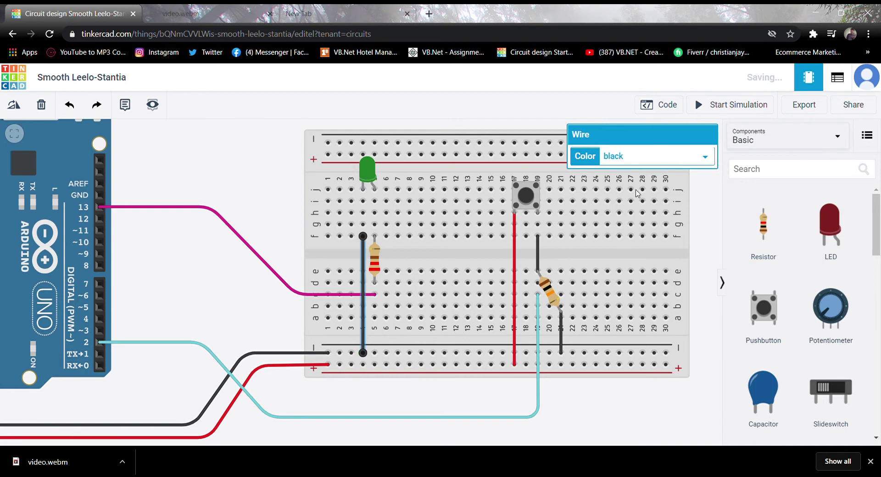
Pan and zoom out so the whole circuit, including the Arduino, is in view
left_click_drag(657, 420, 591, 376)
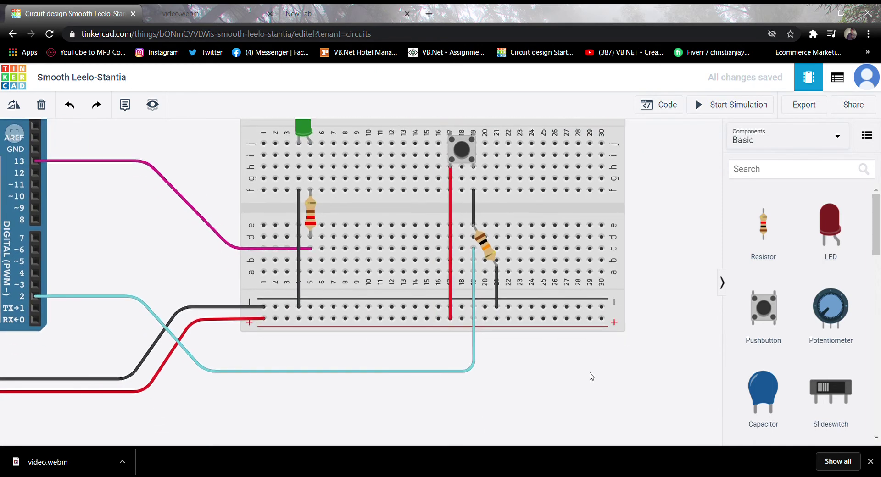
scroll(543, 391, "down", 1)
scroll(543, 390, "down", 1)
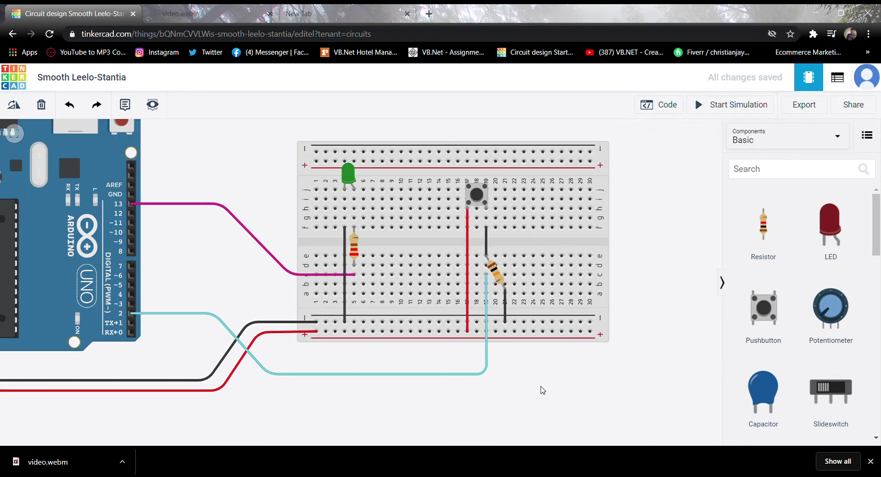
left_click_drag(431, 367, 487, 381)
scroll(486, 381, "down", 1)
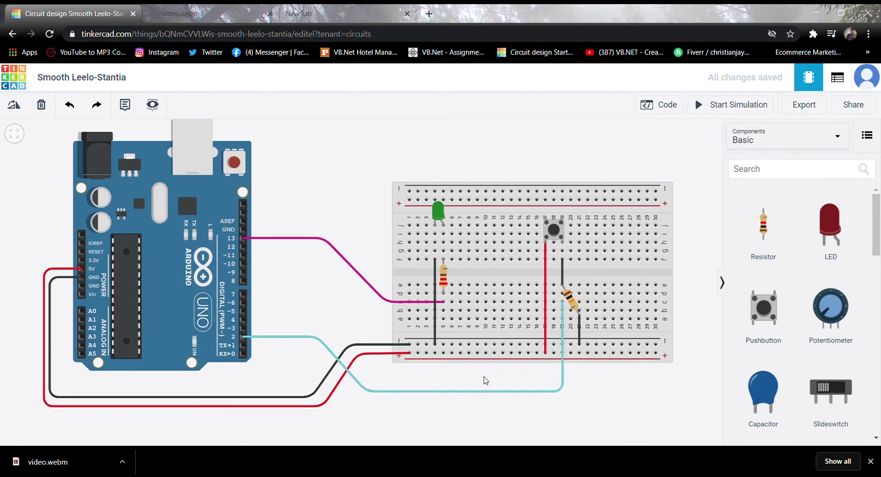
scroll(580, 403, "right", 2)
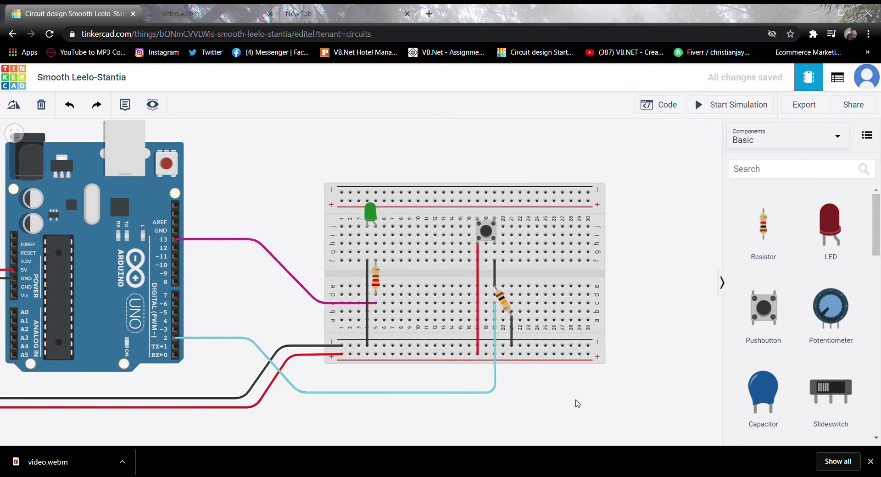
scroll(542, 406, "right", 3)
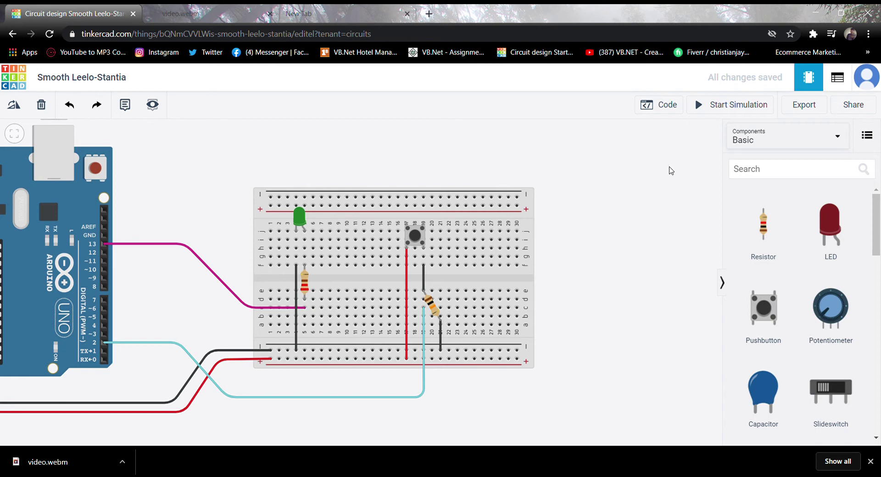
Drag the default HIGH, LOW and wait blink blocks into the trash
left_click(677, 107)
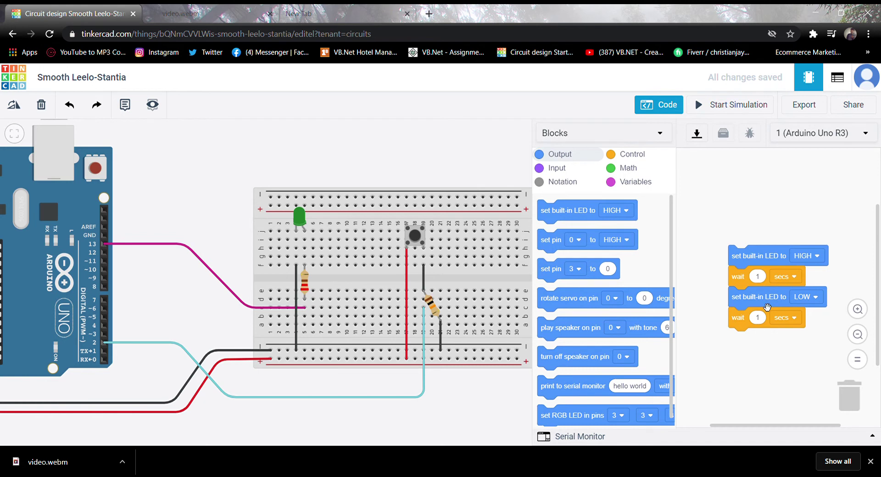
mouse_move(768, 307)
left_mouse_down()
mouse_move(859, 399)
mouse_move(832, 394)
mouse_move(849, 396)
left_mouse_up()
mouse_move(787, 277)
left_mouse_down()
mouse_move(840, 393)
mouse_move(847, 383)
left_mouse_up()
left_click_drag(775, 259, 843, 391)
Switch the code editor to Blocks + Text mode and list the Control blocks
left_click(655, 138)
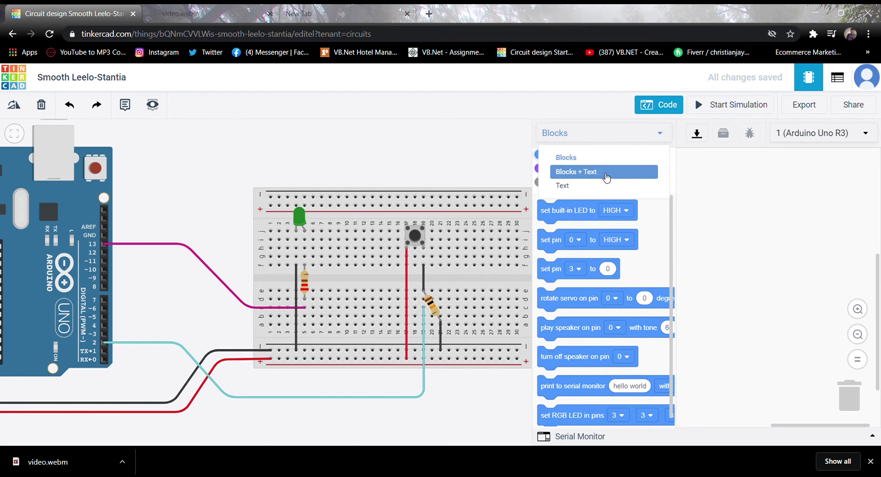
left_click(604, 173)
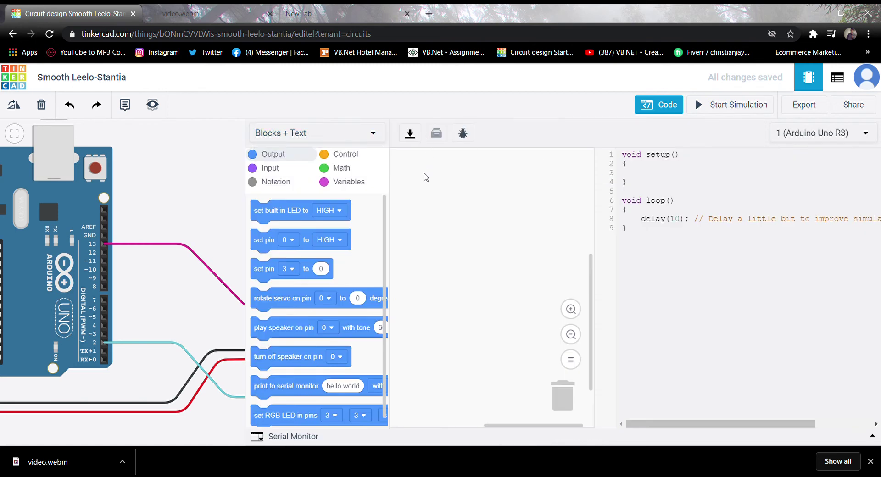
left_click(344, 157)
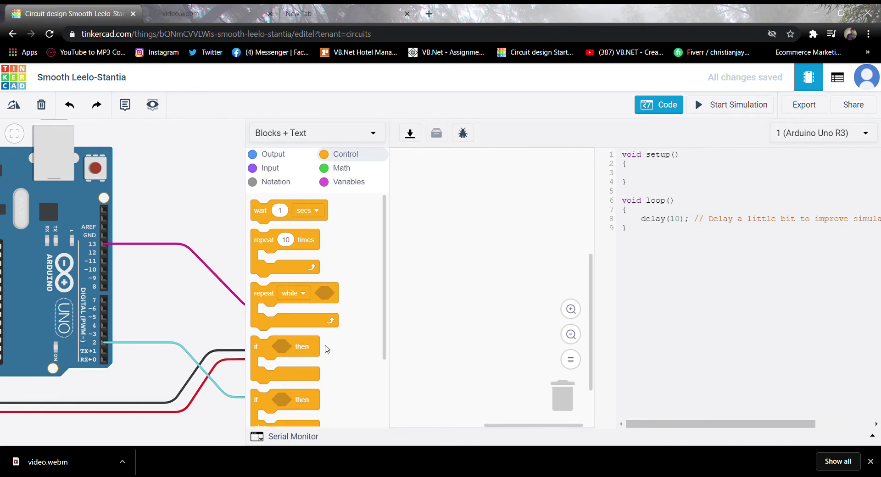
Place an if/else in the loop with a 1 = 1 Math comparison as its condition
scroll(340, 322, "down", 2)
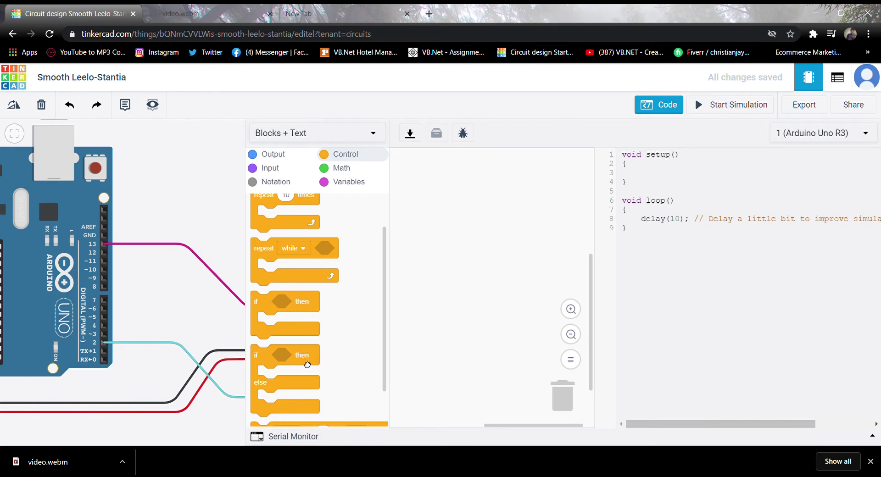
left_click_drag(307, 365, 477, 253)
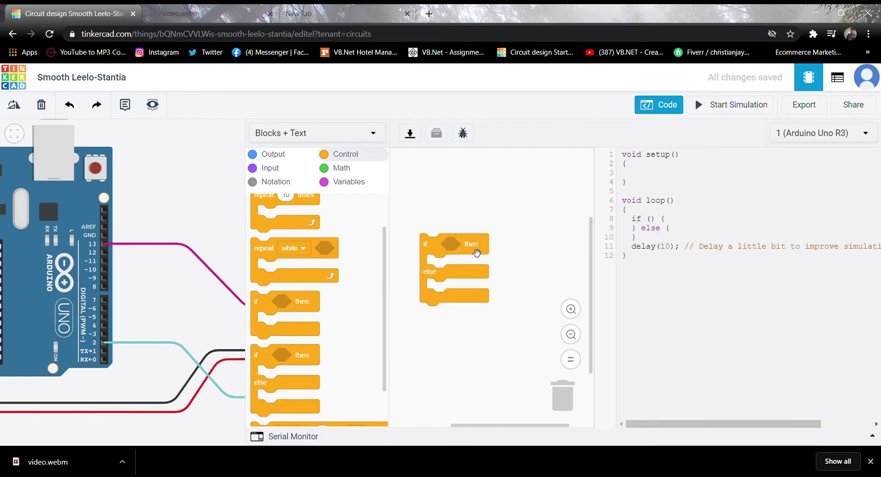
left_click(342, 169)
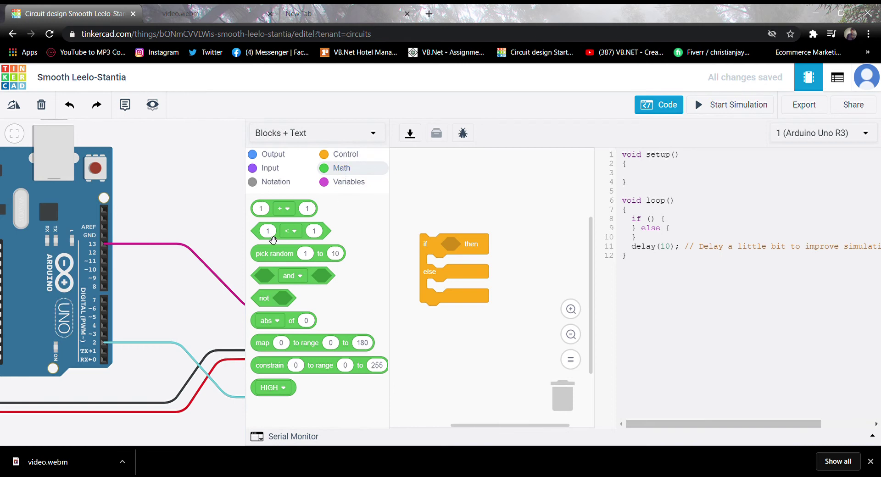
mouse_move(274, 240)
left_mouse_down()
mouse_move(503, 256)
mouse_move(463, 249)
left_mouse_up()
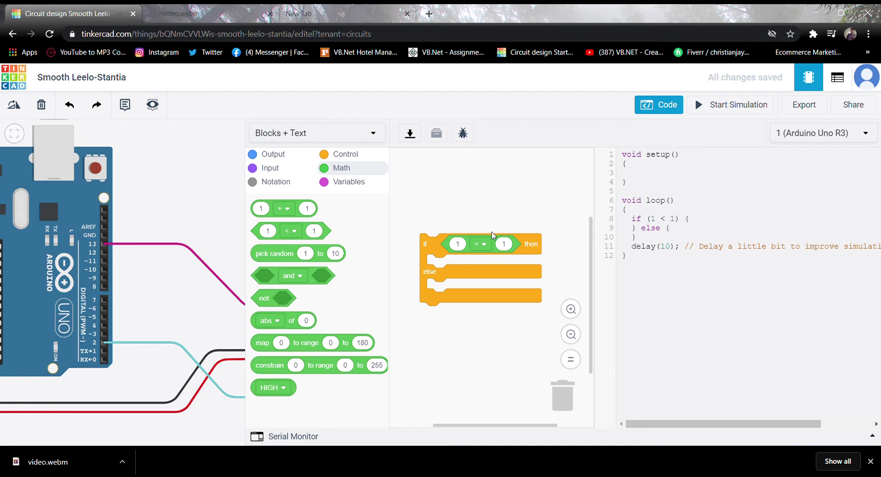
left_click(487, 247)
left_click(465, 298)
Put 'read digital pin 2' into the comparison's left slot
left_click(273, 157)
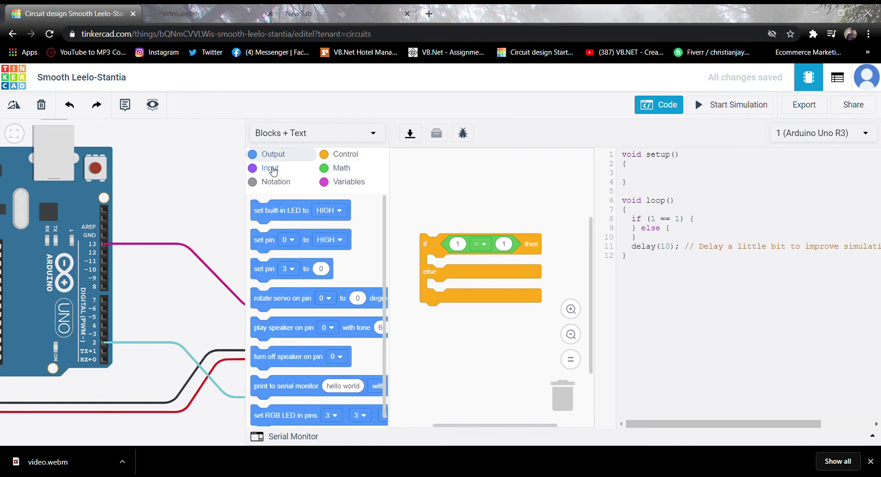
left_click(271, 169)
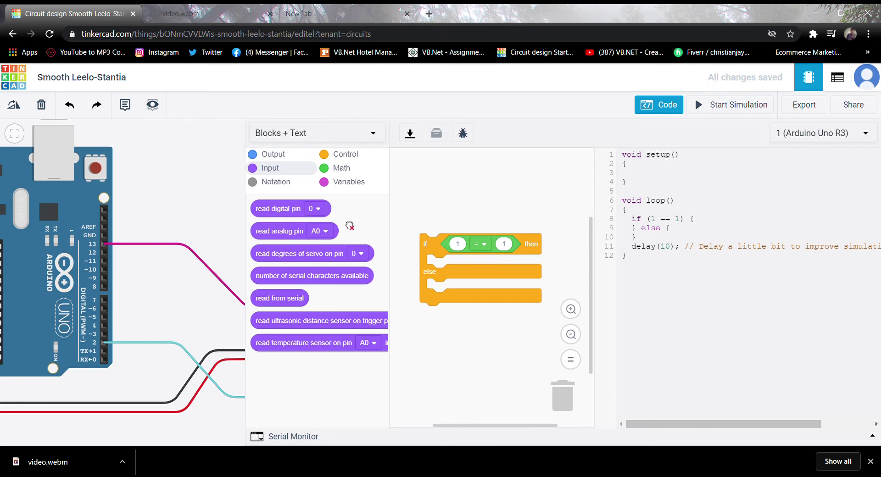
mouse_move(289, 214)
left_mouse_down()
mouse_move(497, 266)
mouse_move(485, 254)
left_mouse_up()
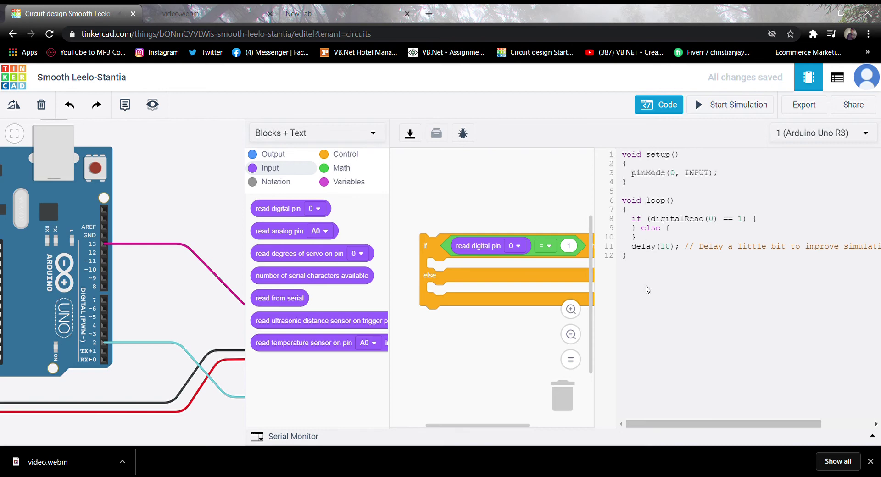
mouse_move(626, 185)
left_mouse_down()
mouse_move(643, 260)
mouse_move(628, 160)
mouse_move(647, 262)
left_mouse_up()
left_click(642, 262)
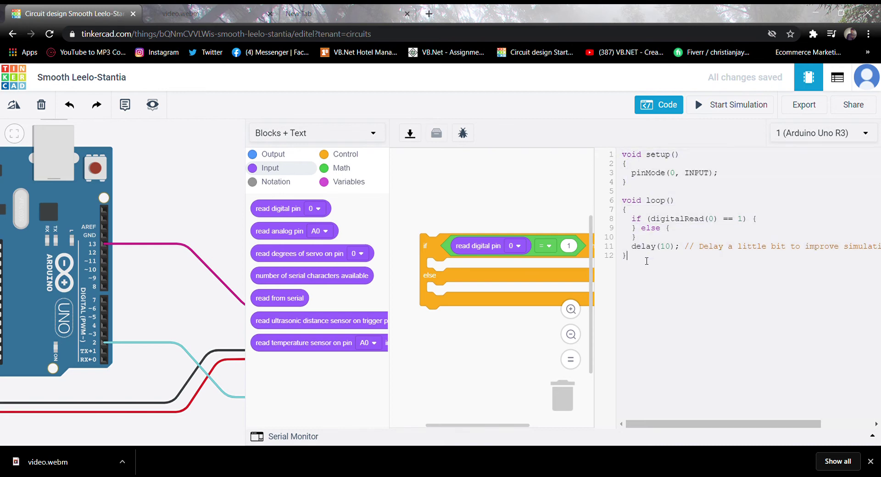
left_click(519, 248)
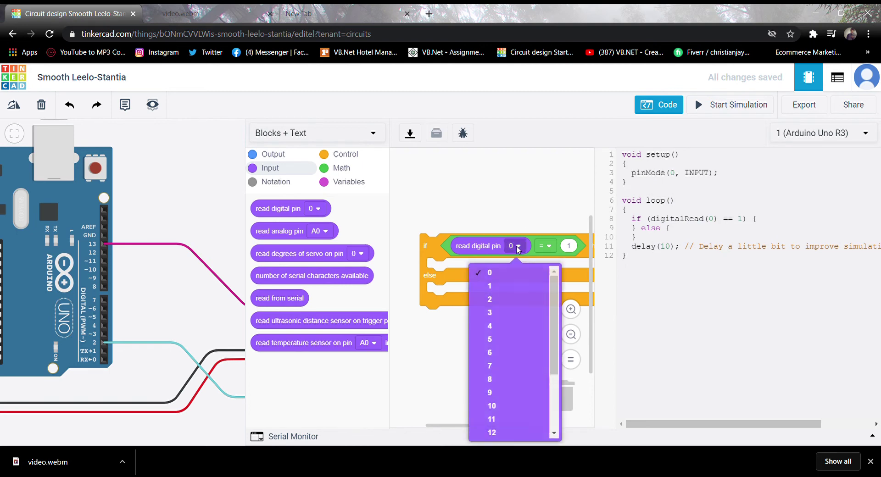
left_click(496, 300)
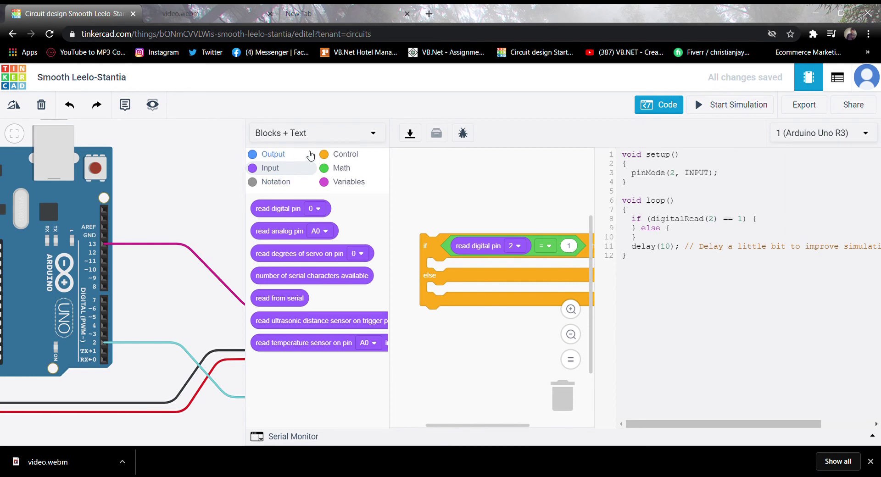
Drop the Math HIGH block into the comparison's right slot
left_click(329, 171)
left_click(263, 391)
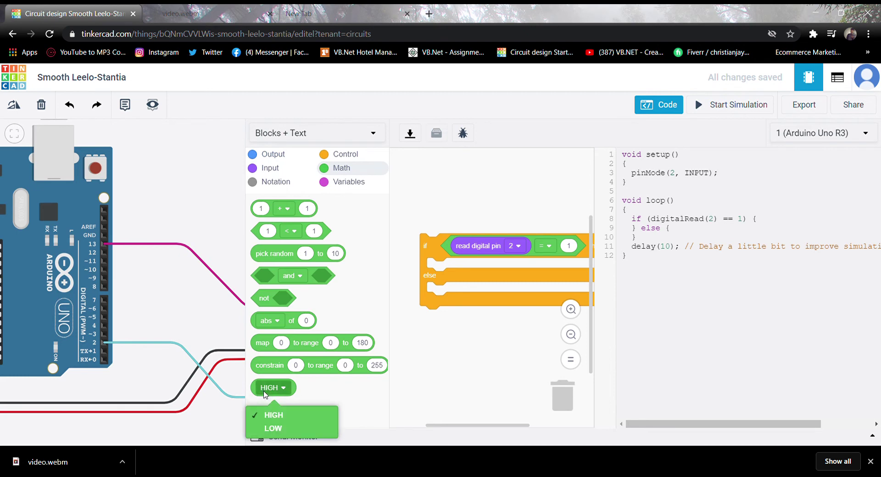
left_click_drag(263, 391, 573, 244)
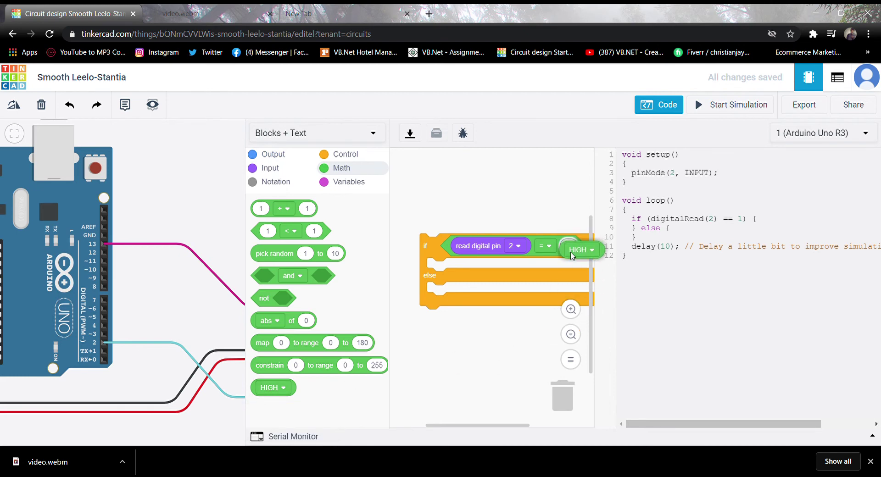
left_click_drag(573, 243, 577, 255)
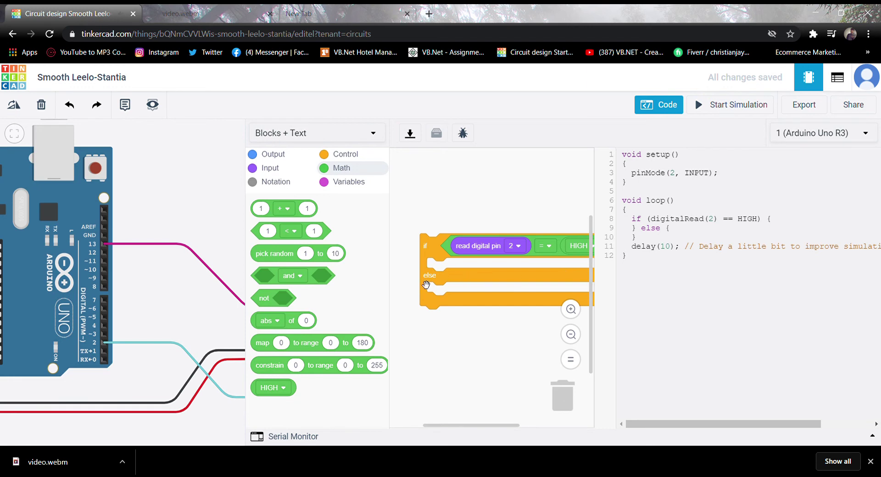
left_click(266, 157)
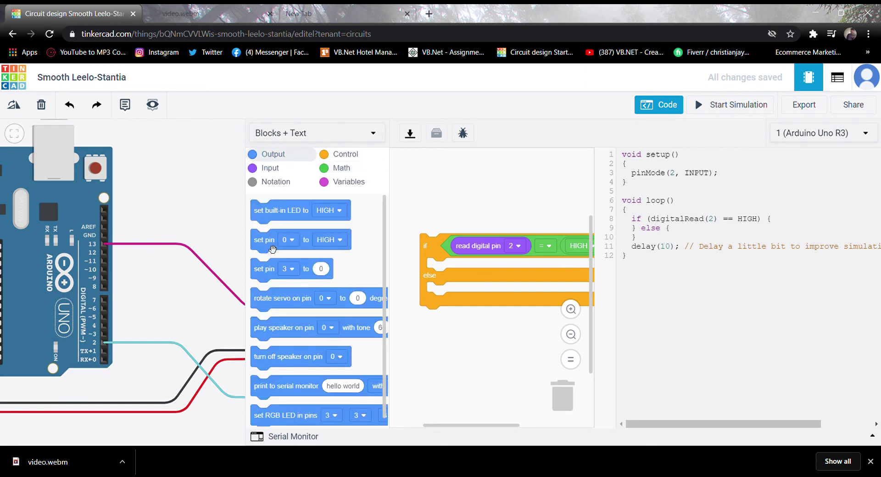
Add 'set pin 13 HIGH' to the if branch and 'set pin 13 LOW' to the else branch
left_click_drag(273, 250, 455, 275)
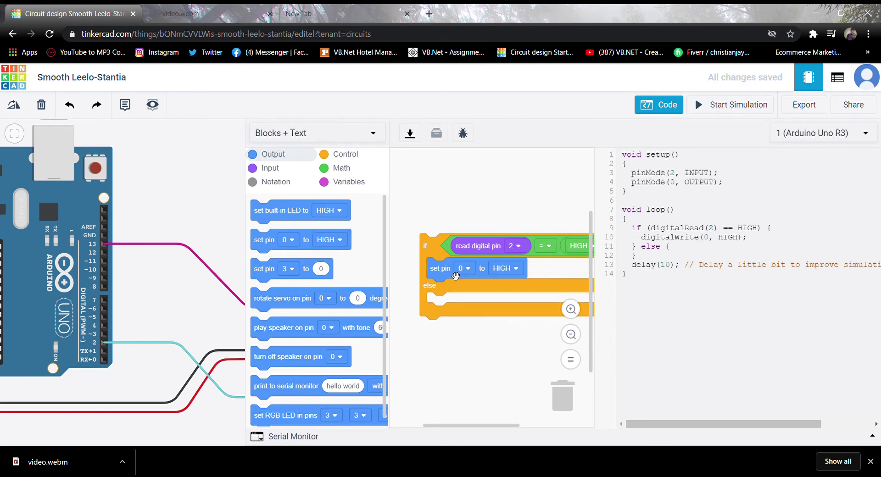
left_click_drag(275, 251, 480, 313)
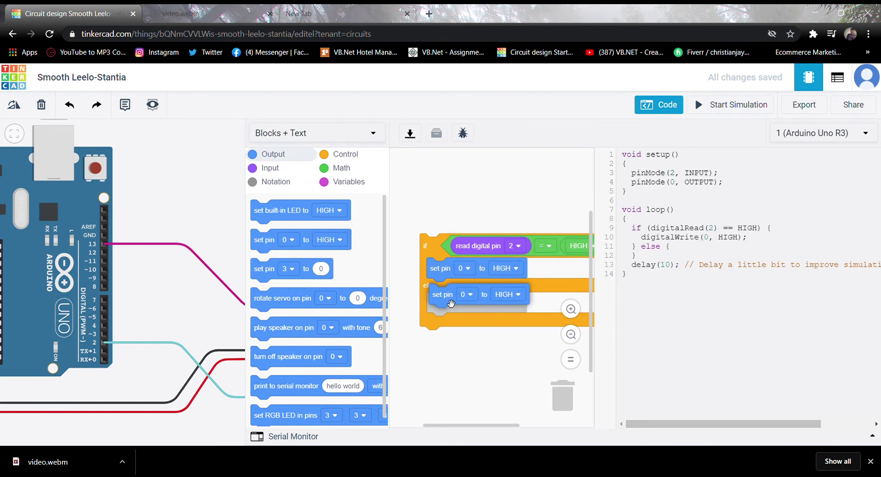
left_click(468, 269)
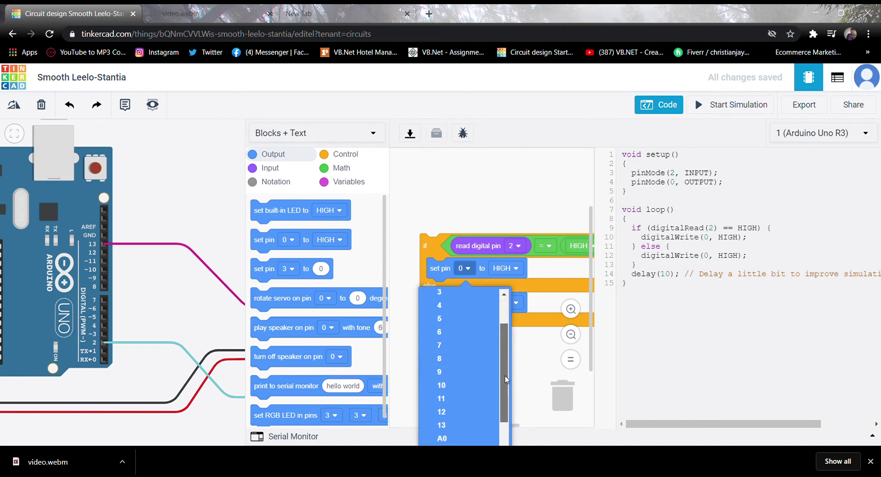
scroll(456, 382, "down", 2)
left_click(455, 375)
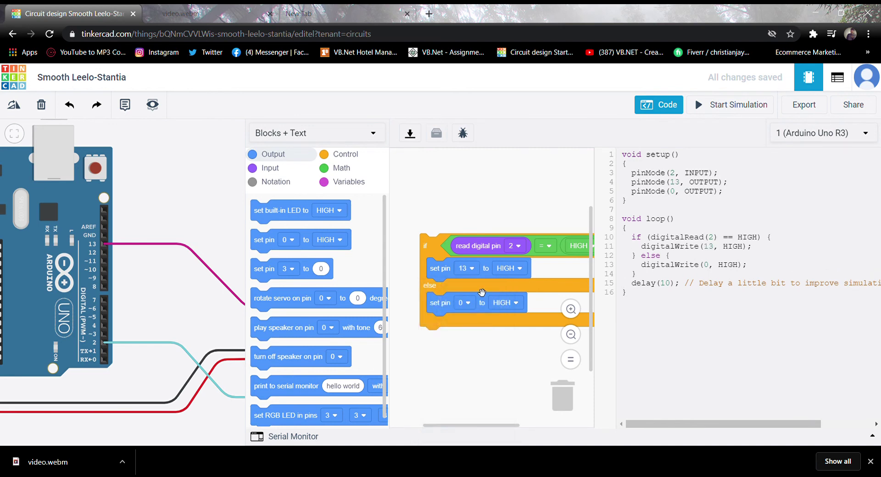
left_click(466, 304)
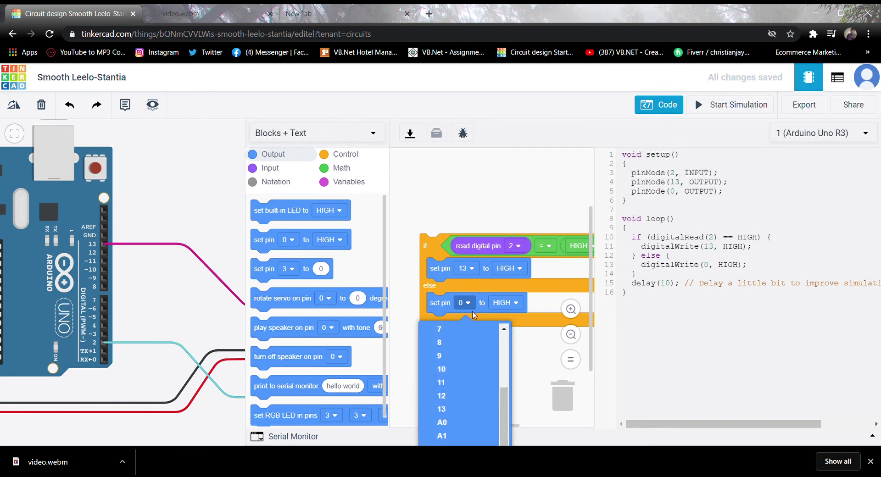
left_click(462, 404)
left_click(521, 272)
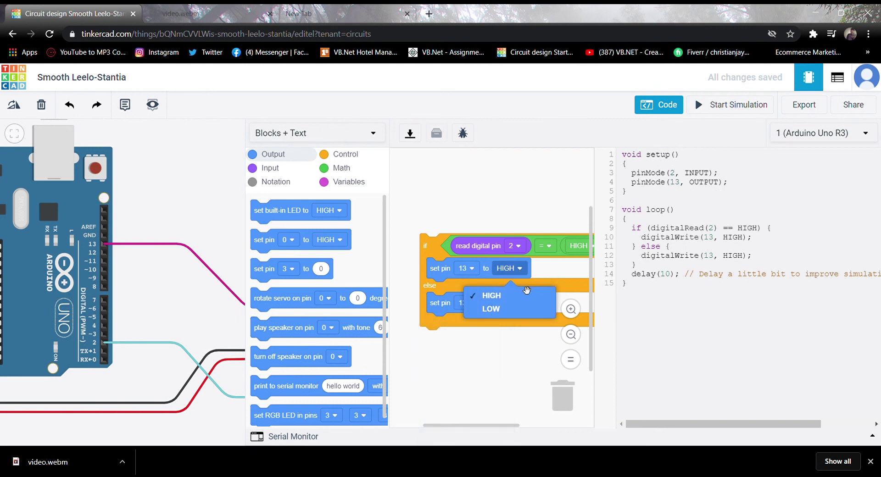
left_click(512, 338)
left_click(521, 307)
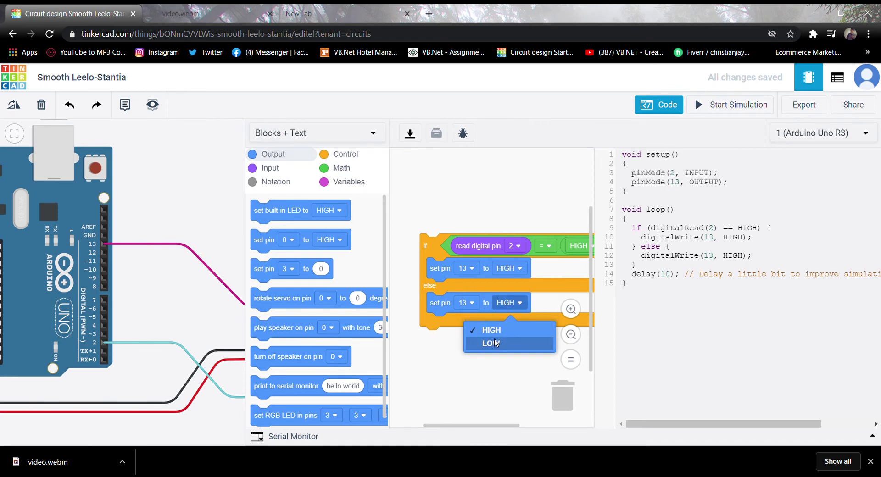
left_click(496, 344)
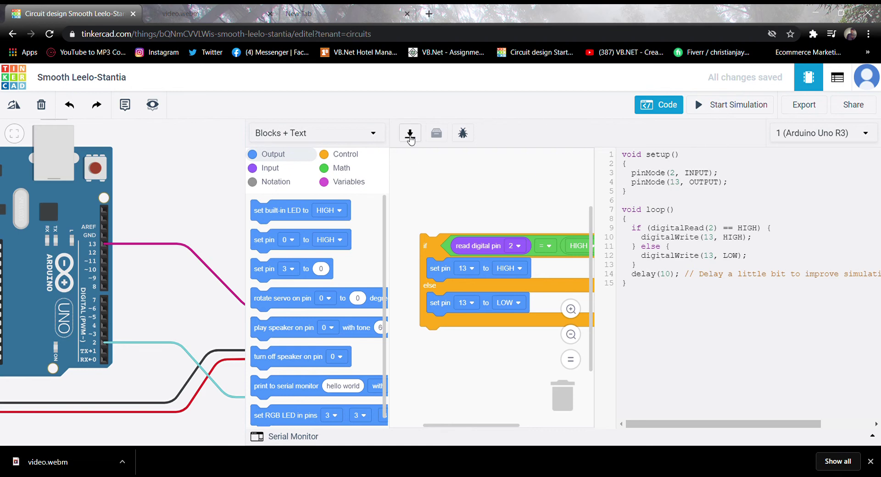
Download the sketch as an .ino file
left_click(410, 136)
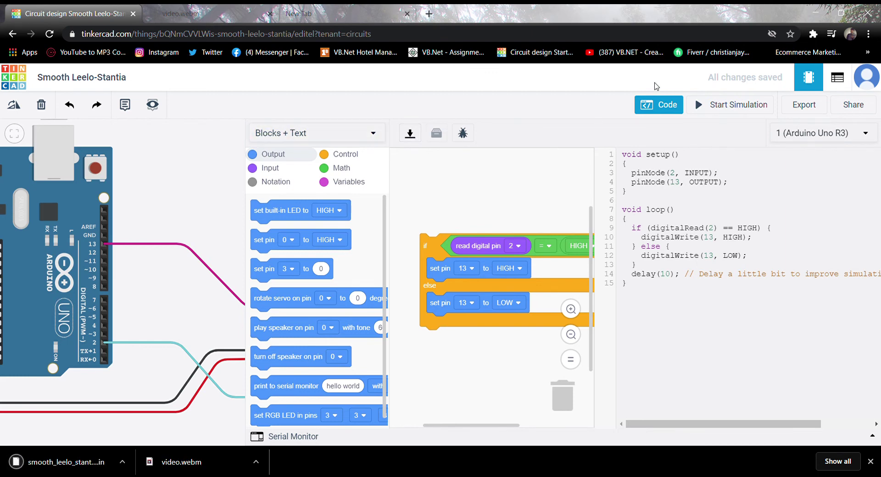
left_click(660, 109)
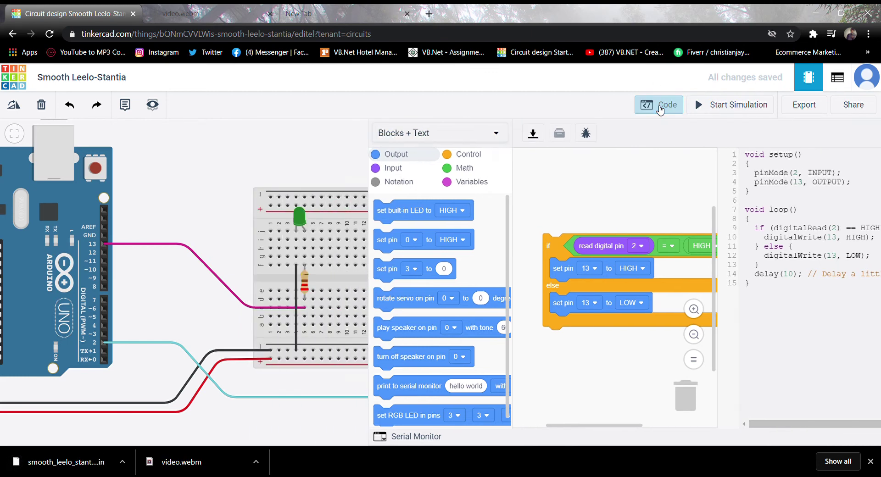
left_click(657, 111)
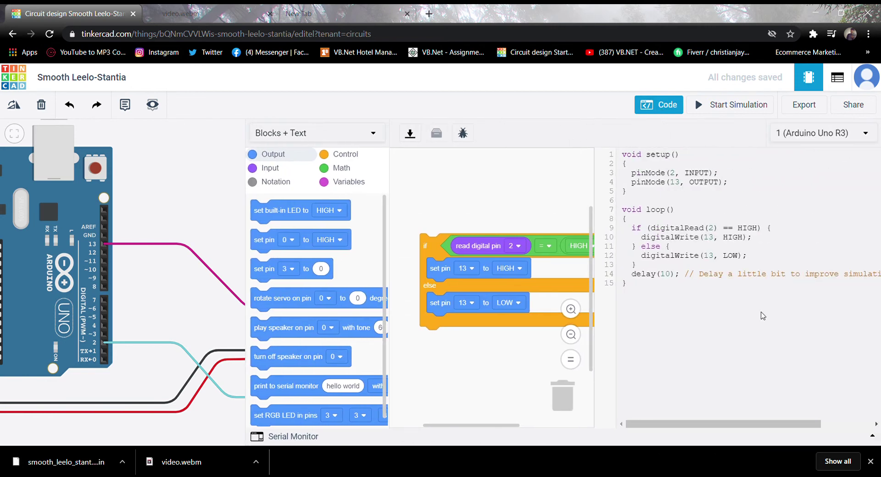
Select all the code text and switch the editor to text-only mode
left_click(749, 319)
key("ctrl+a")
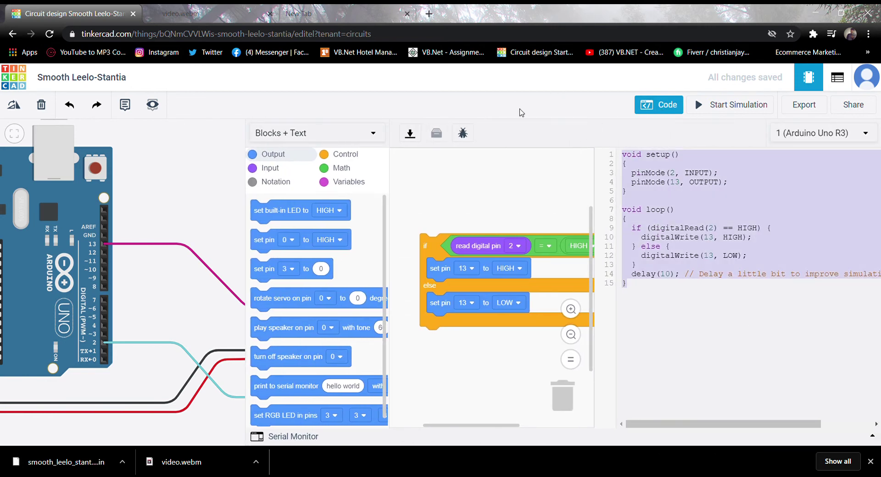
left_click(371, 146)
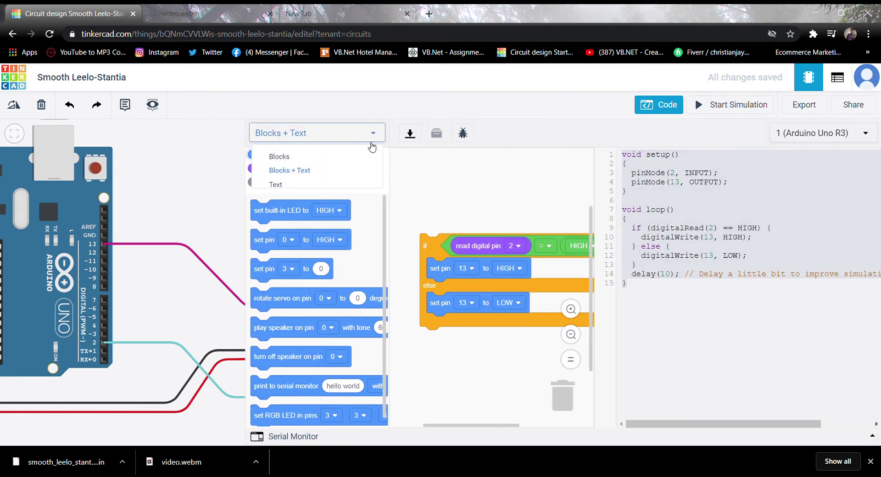
left_click(330, 185)
Confirm the text-only code mode and start the simulation
left_click(436, 188)
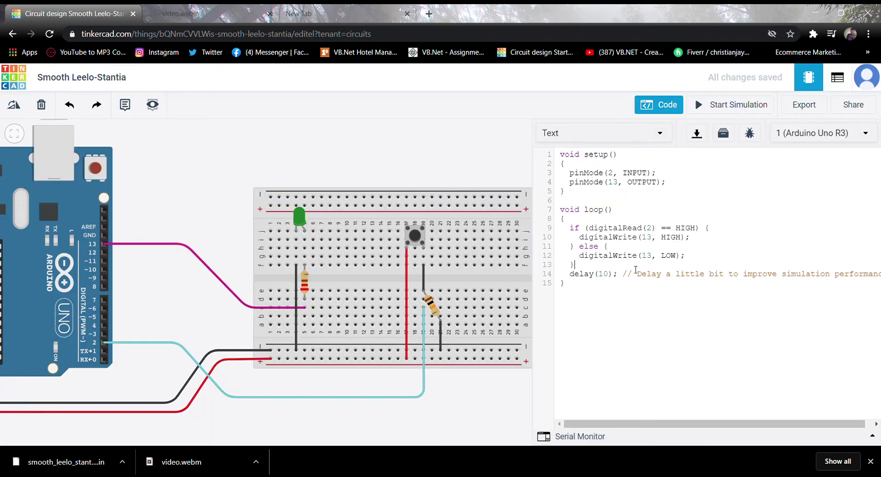
left_click(620, 212)
left_click(715, 112)
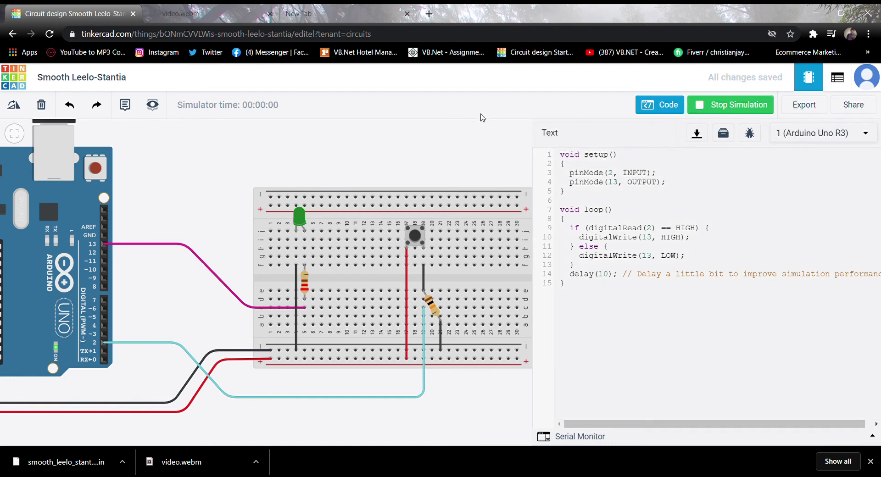
Reopen the code beside the running circuit and highlight HIGH on lines 9 and 10
left_click(654, 108)
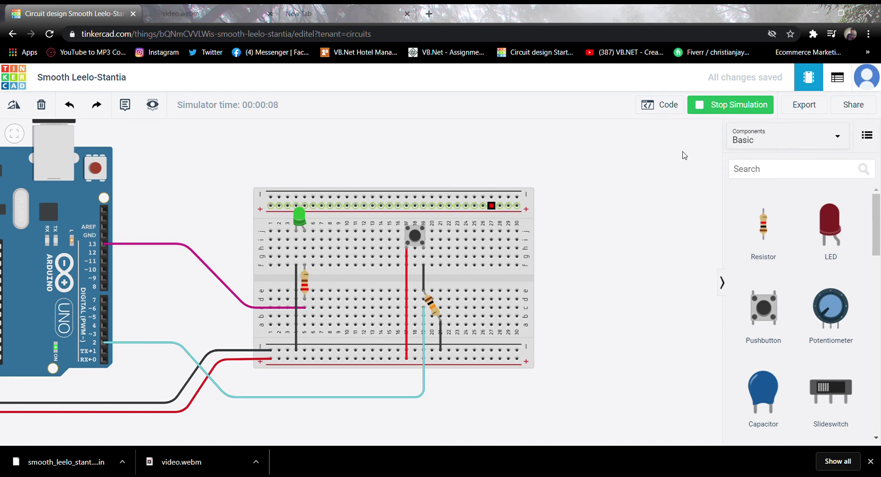
left_click(654, 105)
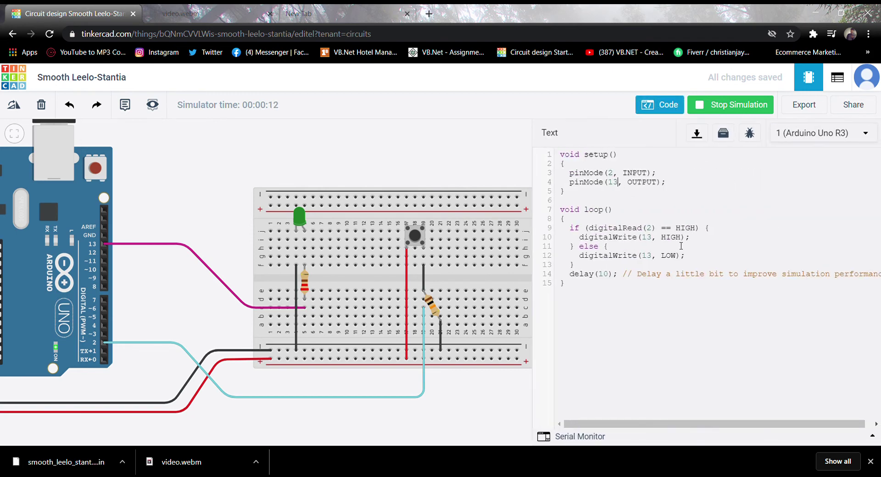
left_click_drag(682, 238, 666, 242)
left_click_drag(697, 228, 676, 229)
Stop the simulation and type 1 and 0 over the HIGH keywords on lines 9-10
left_click(720, 106)
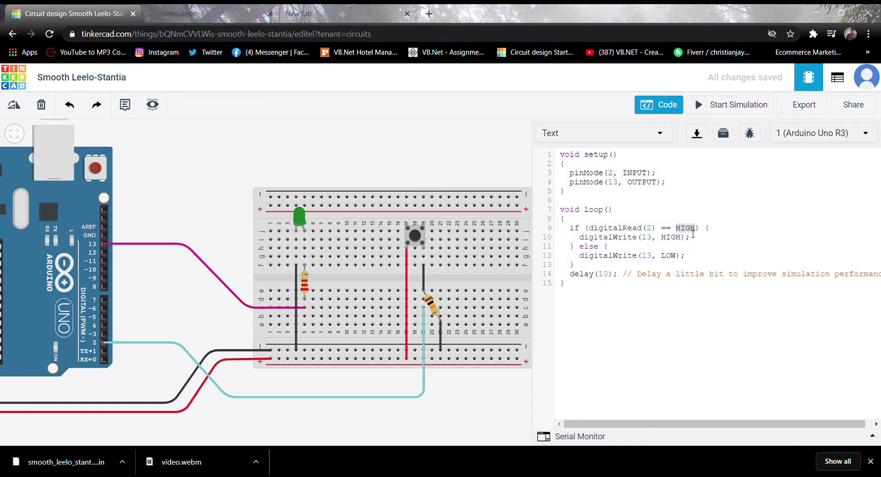
left_click(693, 234)
double_click(679, 230)
key("BackSpace")
type("1")
mouse_move(684, 244)
left_mouse_down()
mouse_move(662, 242)
mouse_move(668, 260)
left_mouse_up()
type("1")
type("0")
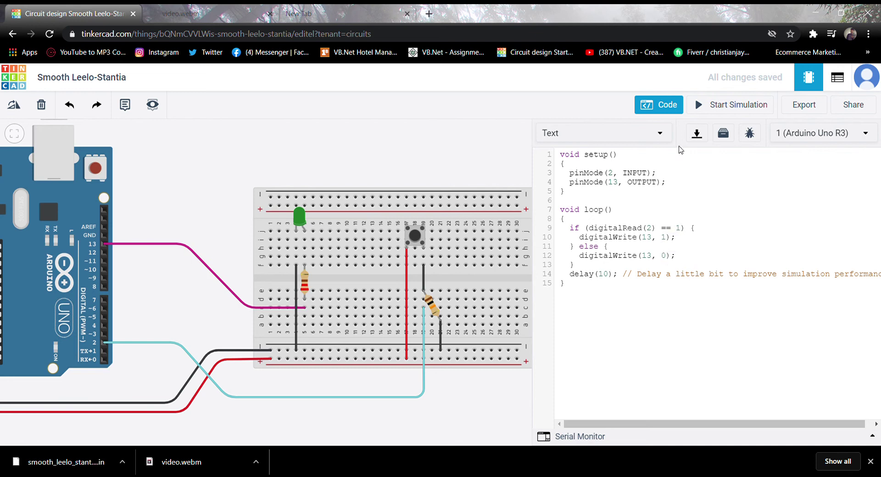
Start the simulation and press the pushbutton repeatedly to toggle the green LED
left_click(715, 106)
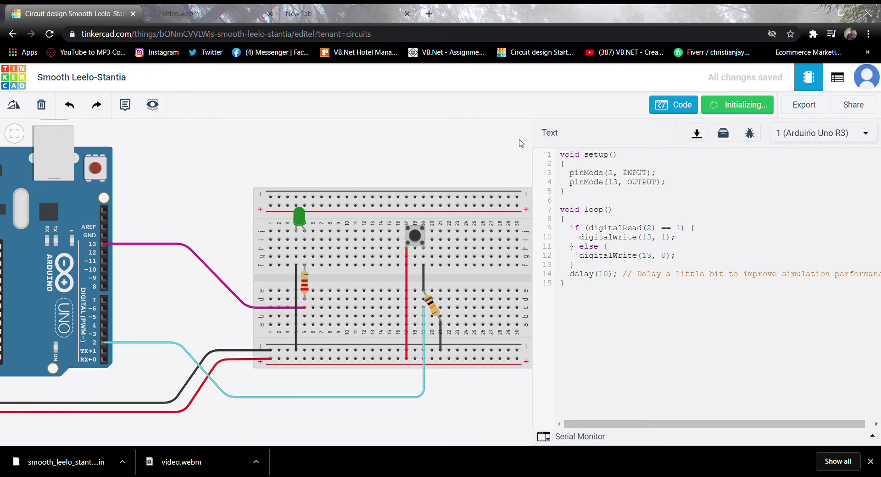
left_click(416, 238)
left_click(416, 239)
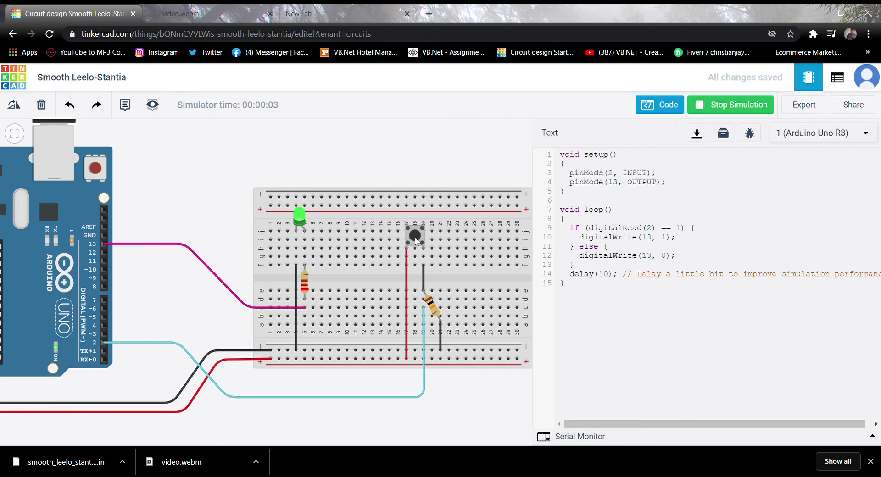
left_click(416, 239)
left_click(416, 238)
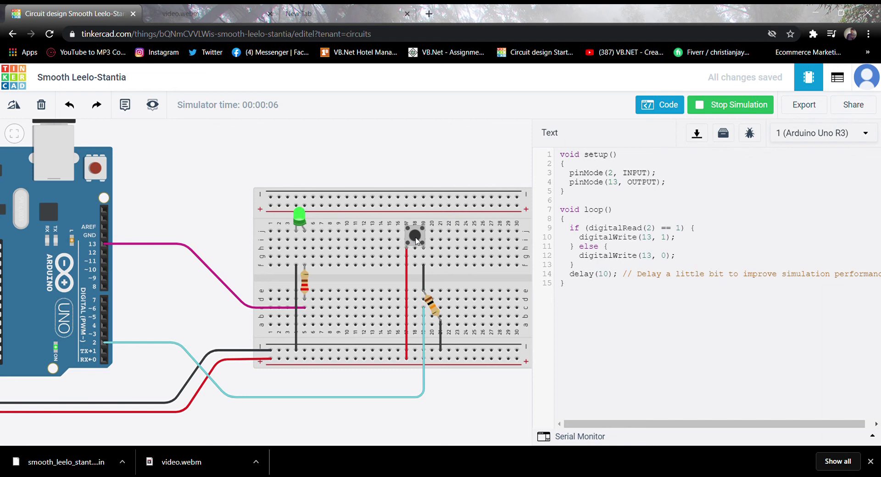
Inspect the 1/0 digitalWrite values and the pinMode line, then stop the simulation
double_click(664, 238)
left_click(668, 239)
double_click(665, 258)
left_click_drag(680, 237, 690, 246)
left_click(632, 238)
left_click_drag(570, 173, 615, 178)
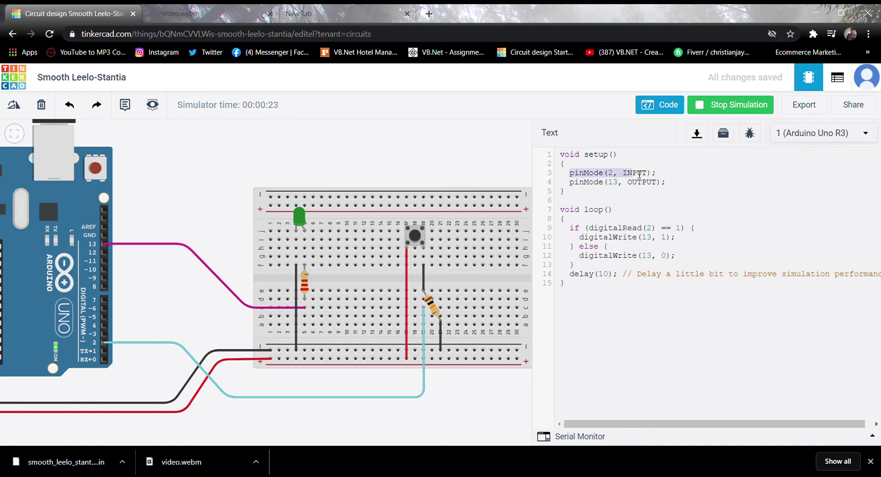
left_click(614, 175)
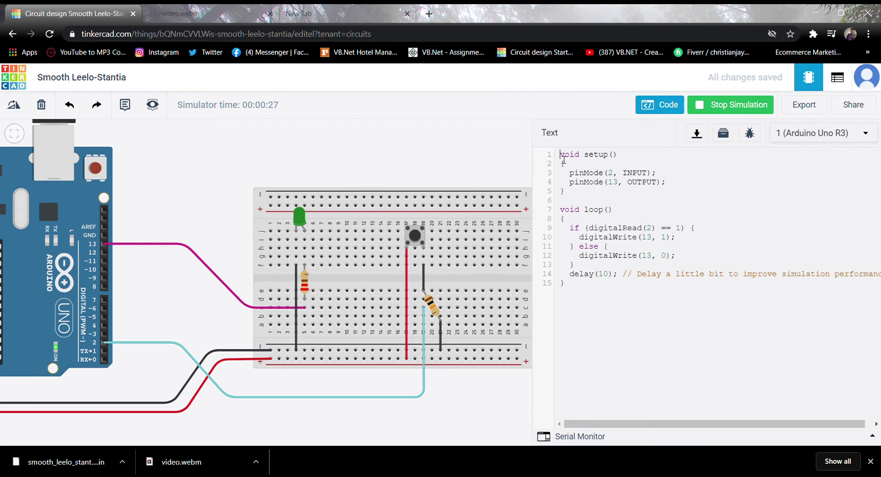
left_click(728, 111)
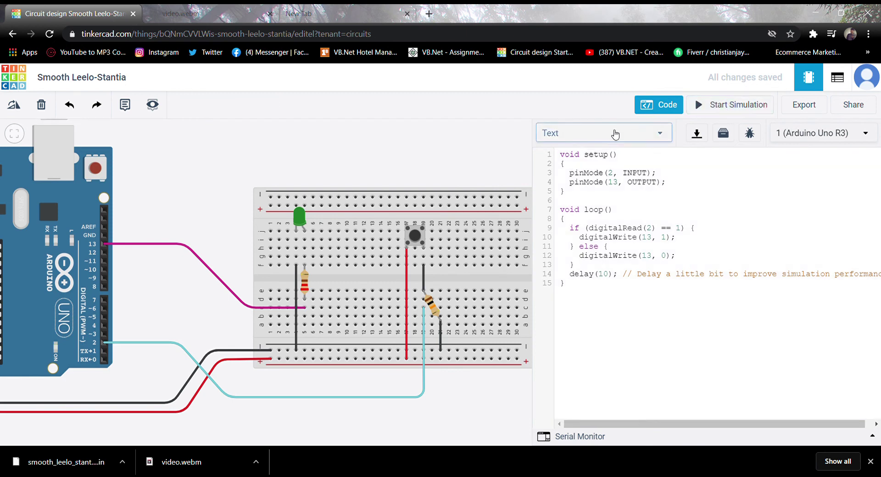
Add 'const int button Pin = 2;' and 'const int ledPin = 13;' above setup, then select pinMode's 2
key("Return")
key("Return")
key("Up")
key("Up")
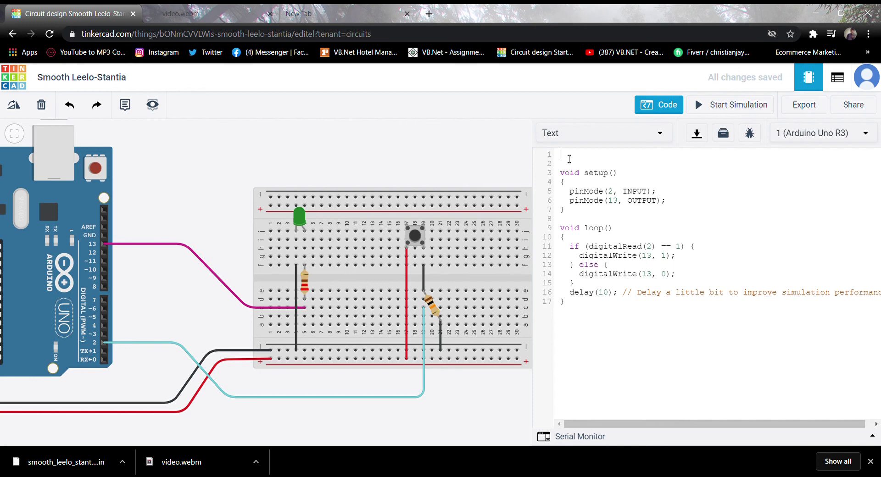
type("const")
type(" int ")
type("button ")
type("Pin = 2")
type(";")
key("Return")
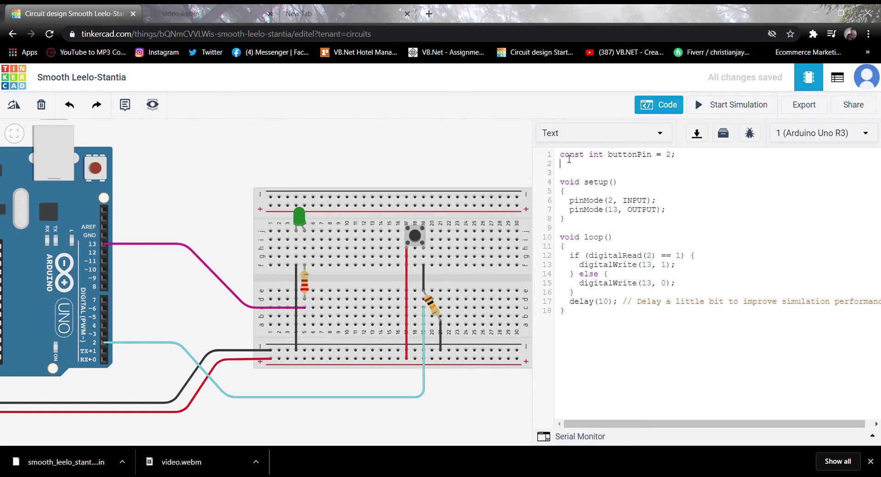
type("const in")
type("t ")
type("ledPi")
type("n = ")
type("13;")
double_click(611, 203)
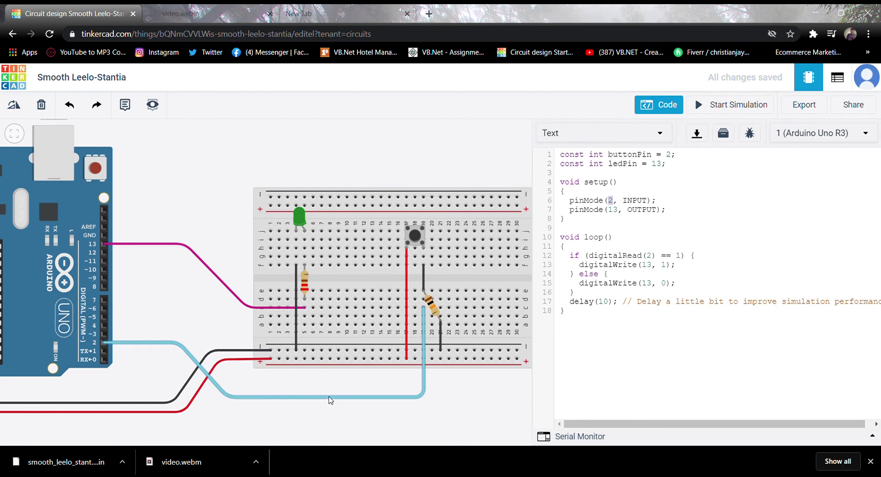
left_click(640, 201)
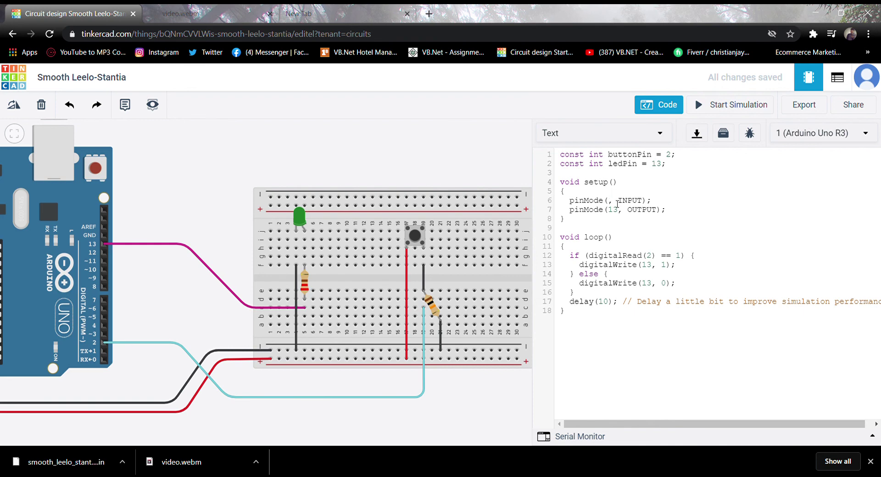
Replace 2 with buttonPin and 13 with ledPin in the two pinMode calls
type("bu")
type("ttonP")
type("in")
left_click(622, 214)
key("BackSpace")
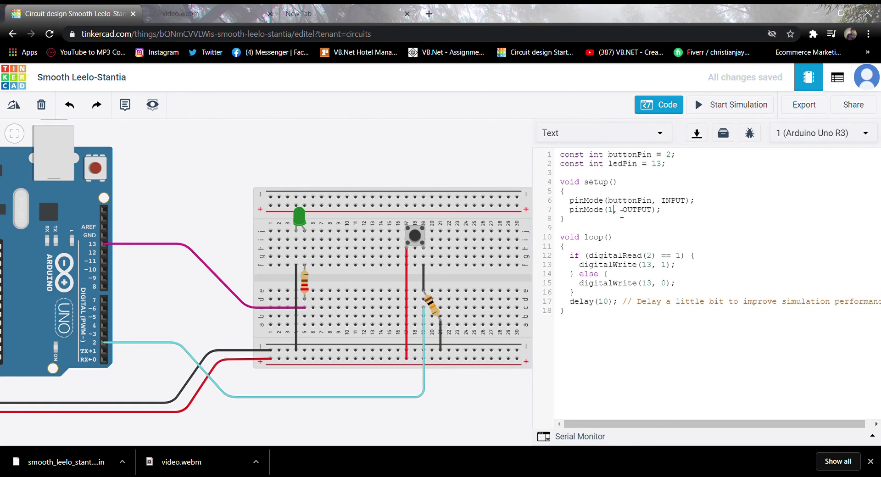
key("BackSpace")
type("led")
type("Pin")
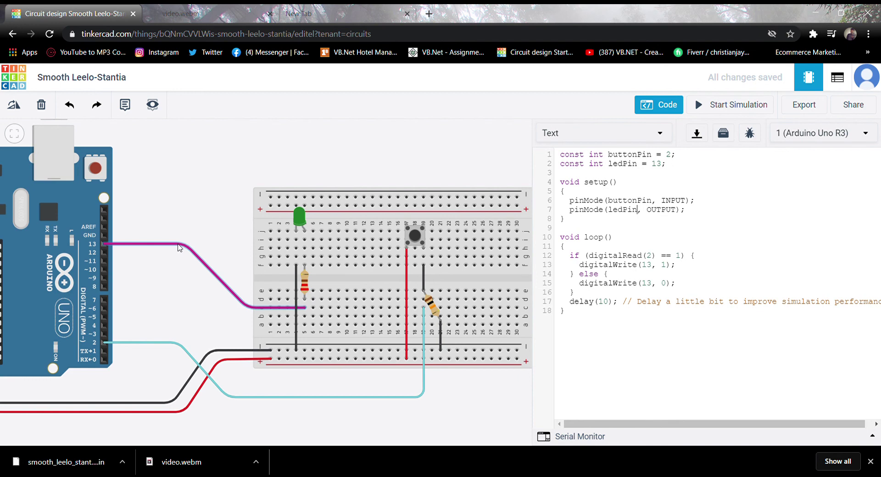
Point out the pin 13 and pin 2 wires and their ledPin, buttonPin, INPUT and OUTPUT code
left_click(179, 247)
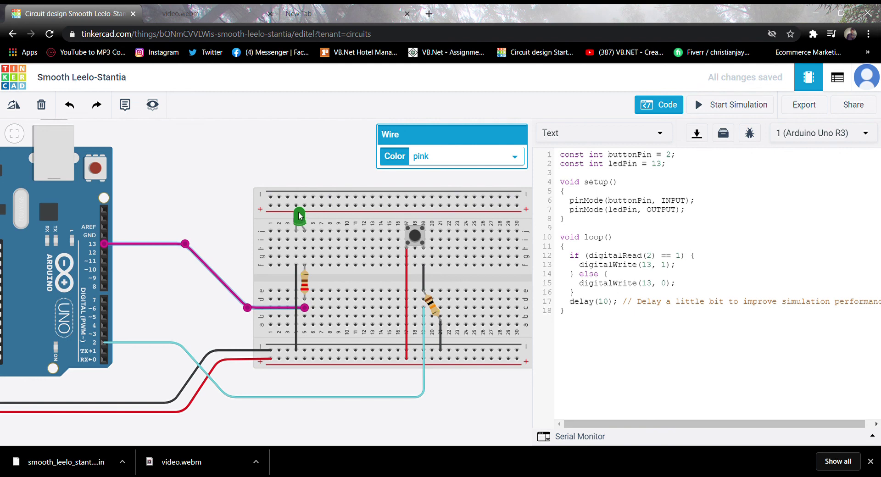
left_click_drag(638, 212, 608, 211)
left_click(423, 393)
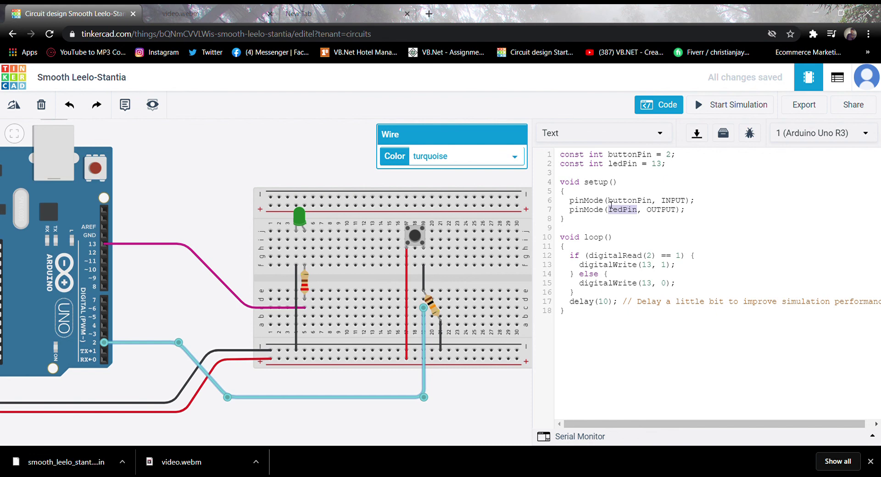
left_click_drag(608, 202, 654, 203)
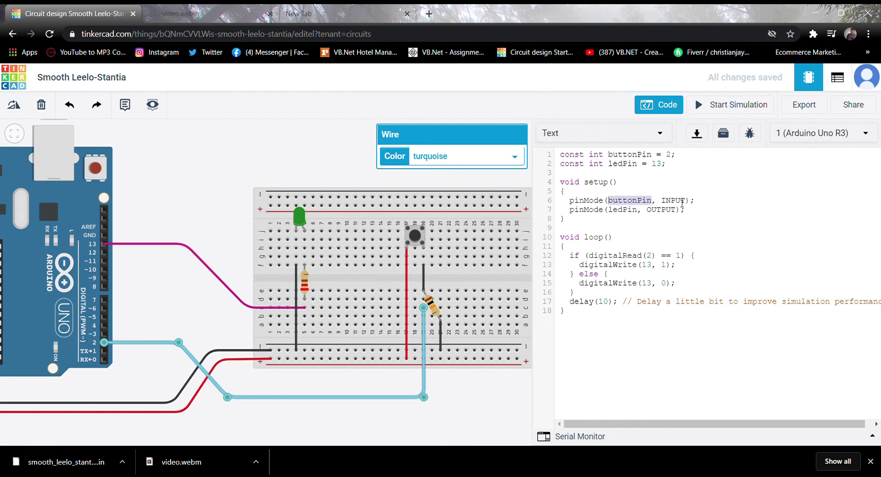
left_click_drag(663, 202, 688, 205)
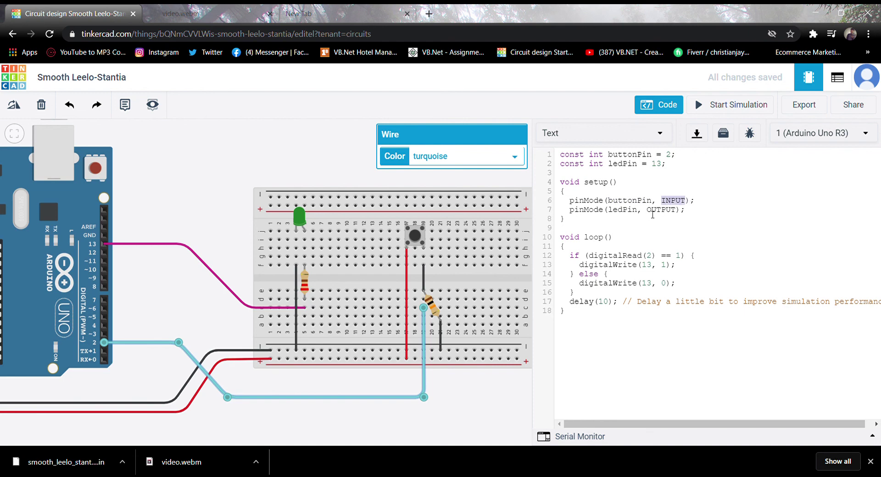
left_click(651, 211)
double_click(653, 214)
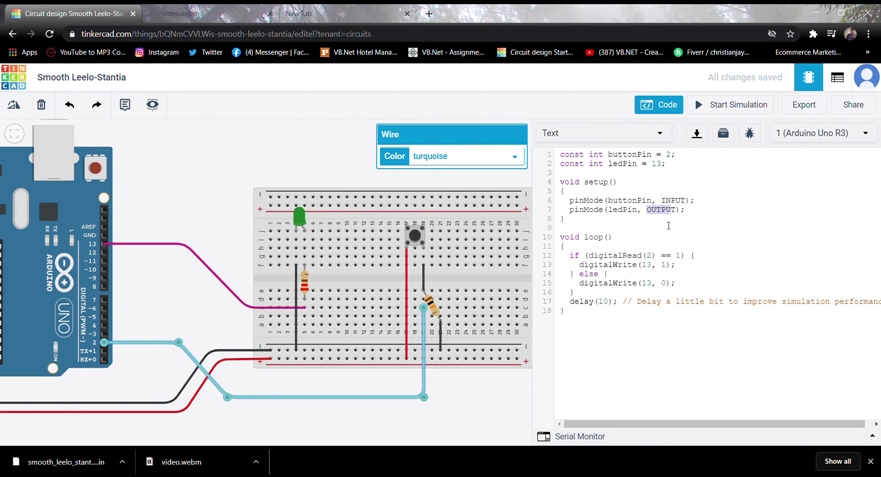
Use buttonPin in digitalRead and ledPin in line 13's digitalWrite, then delete line 15's 13
left_click(678, 215)
key("BackSpace")
type("bu")
type("t")
key("BackSpace")
key("BackSpace")
type("uttonPin")
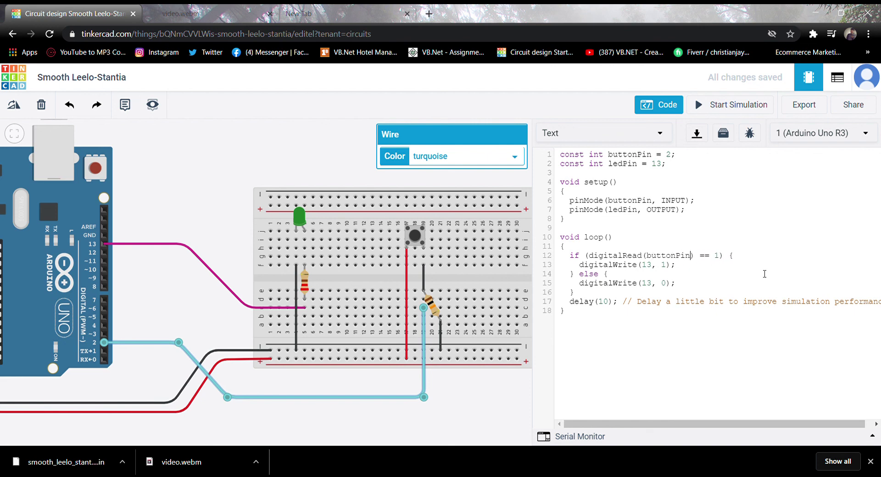
left_click(655, 267)
key("BackSpace")
key("BackSpace")
type("ledPi")
type("n")
left_click(656, 281)
key("BackSpace")
key("BackSpace")
type("ledPin")
Run the simulation and press the pushbutton six times to light the LED
left_click(720, 110)
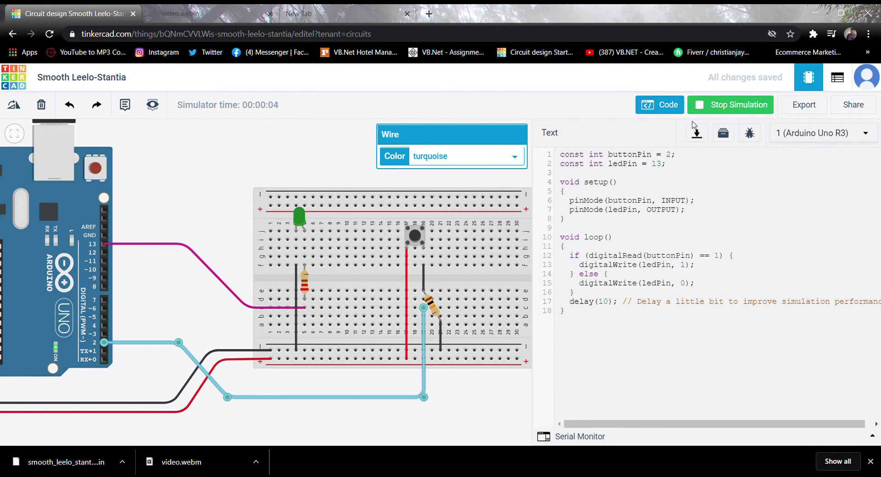
left_click(416, 240)
left_click(417, 241)
left_click(417, 240)
left_click(417, 240)
left_click(417, 240)
left_click(416, 240)
Highlight the buttonPin and ledPin constant declarations and code lines 8 to 18
left_click(638, 166)
mouse_move(638, 164)
left_mouse_down()
mouse_move(609, 162)
mouse_move(658, 158)
left_mouse_up()
double_click(669, 155)
left_click_drag(592, 321, 554, 153)
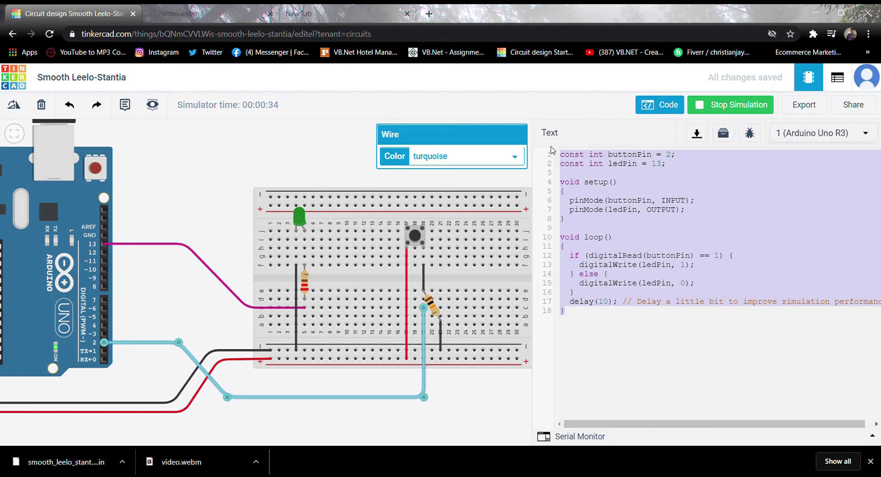
Deselect the code and close the code editor to show the Basic components library
left_click(645, 200)
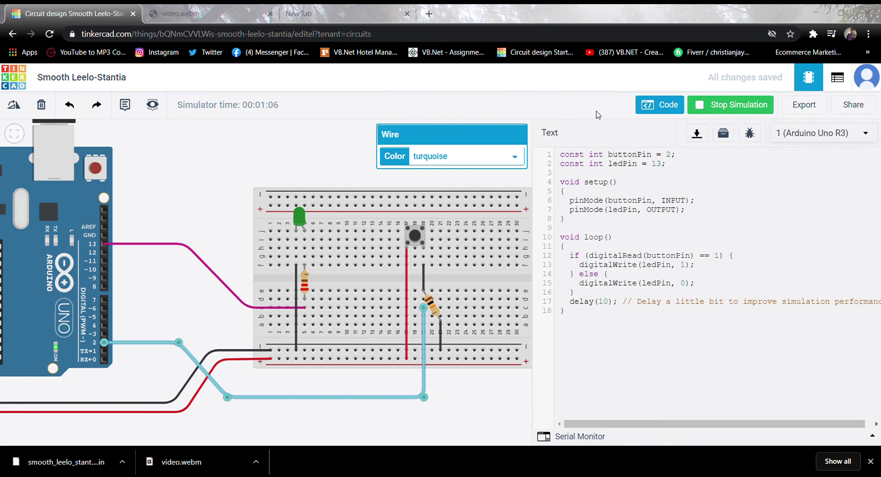
left_click(650, 110)
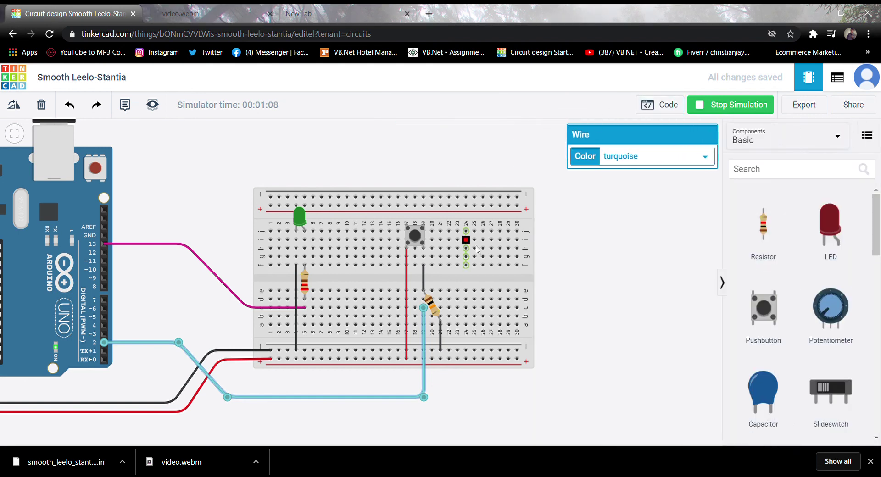